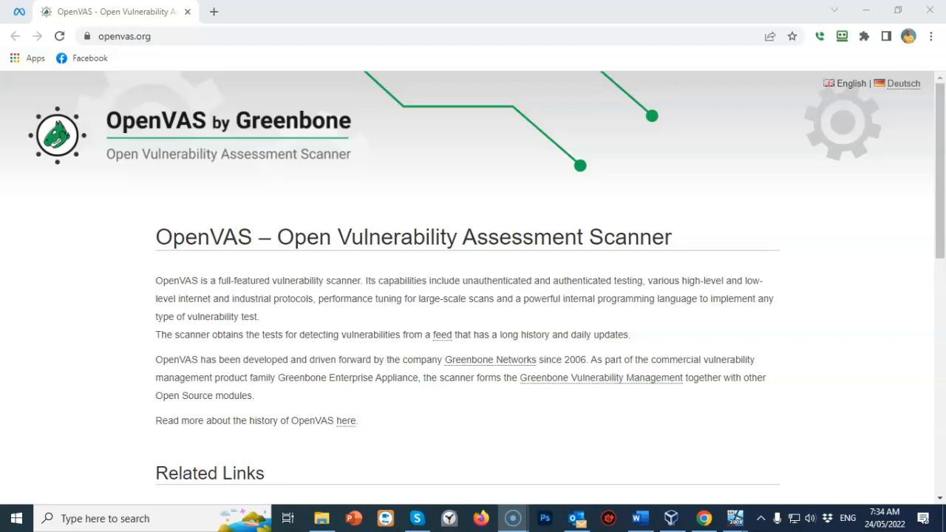
Go from Greenbone's Test Now page to the trial downloads and expand the Oracle VirtualBox instructions.
scroll(653, 379, down, 3)
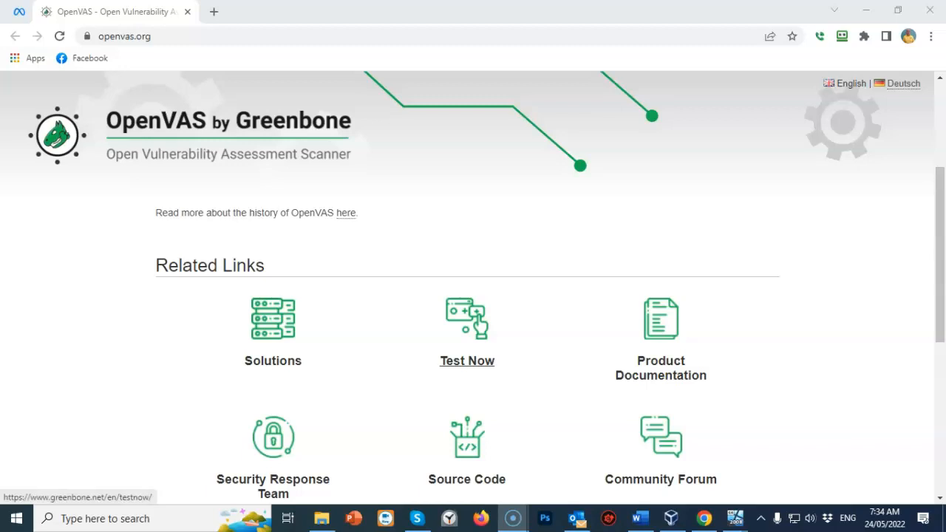
click(467, 361)
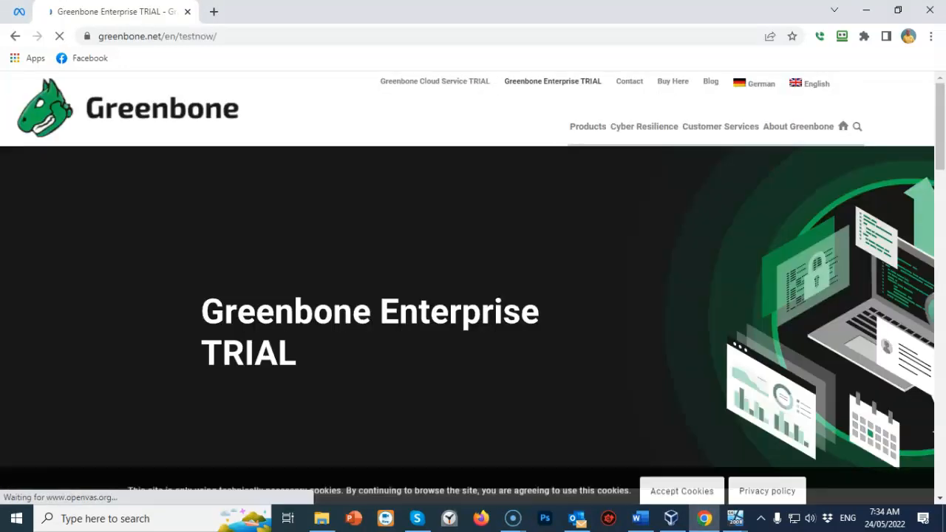
scroll(473, 296, down, 3)
scroll(473, 296, down, 1)
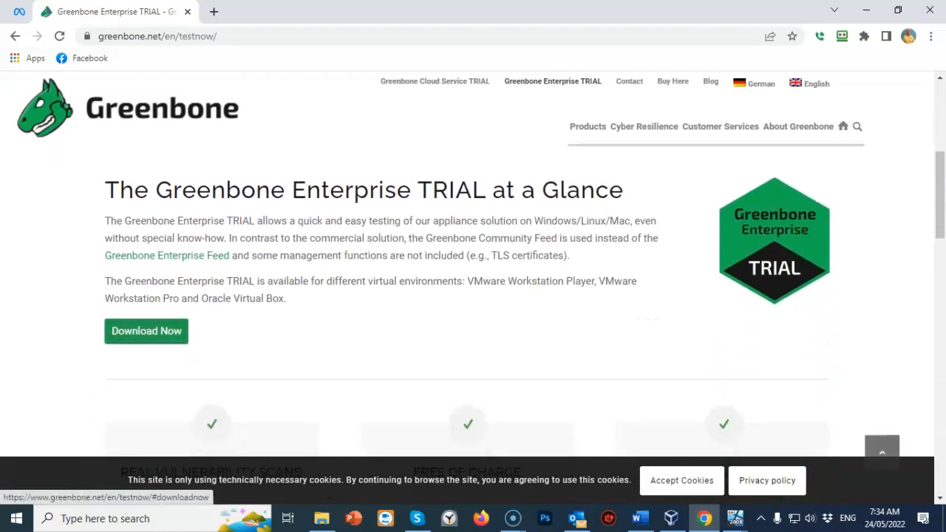
click(146, 331)
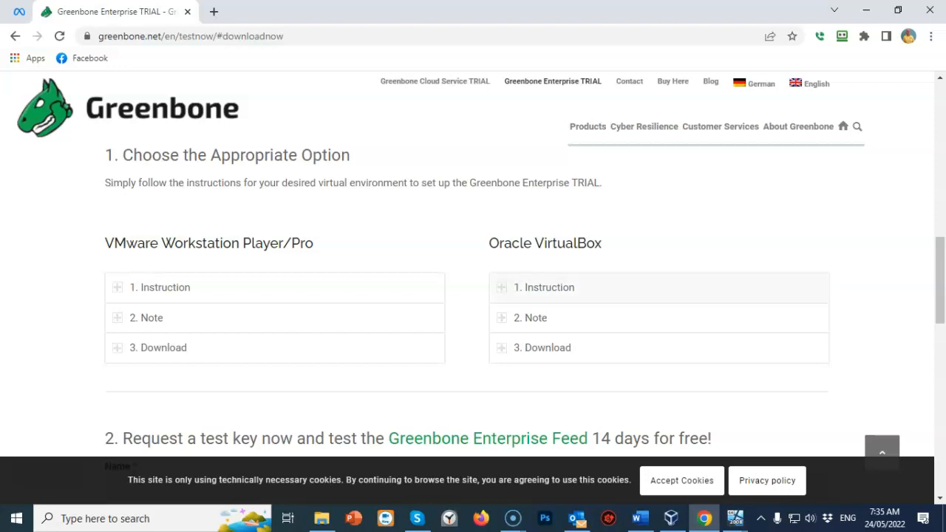
click(545, 287)
scroll(544, 288, down, 4)
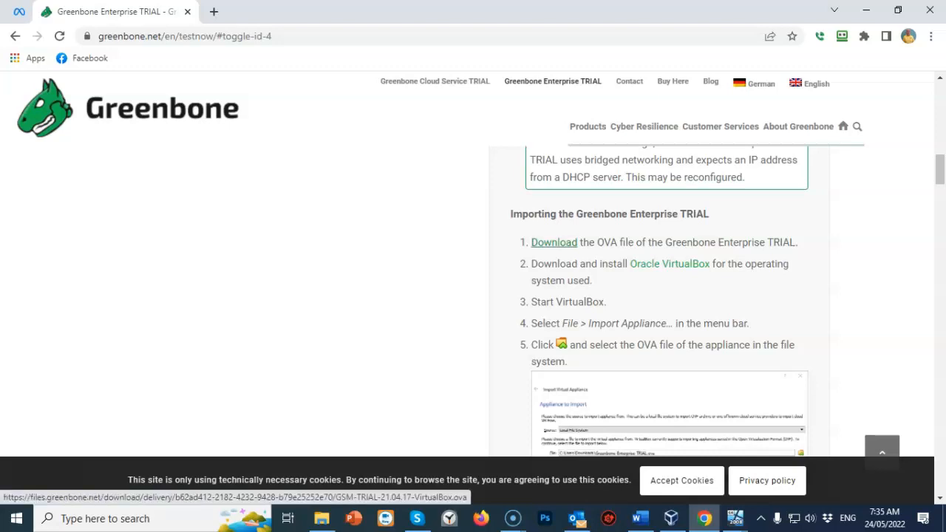
Download the GSM-TRIAL-21.04.16-VirtualBox.ova trial appliance file.
click(554, 243)
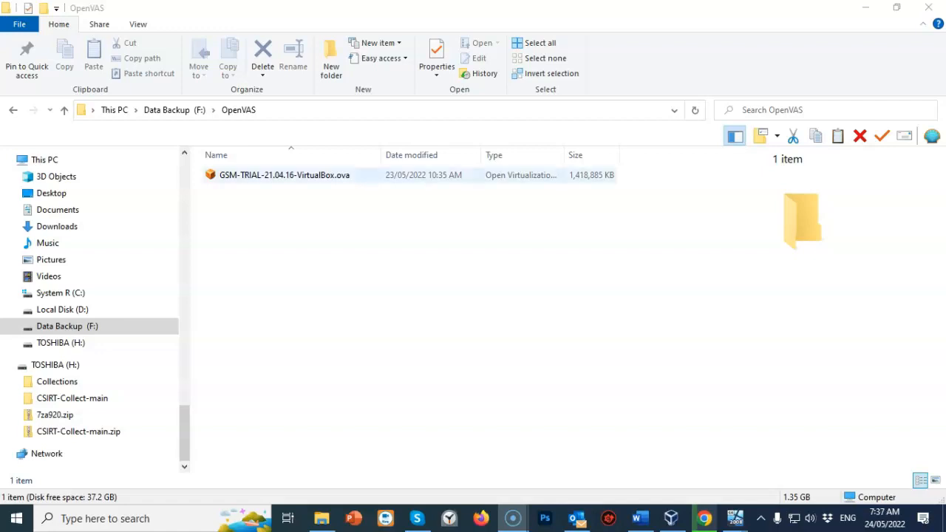
Open GSM-TRIAL-21.04.16-VirtualBox.ova from F:\OpenVAS in VirtualBox's import dialog.
click(285, 175)
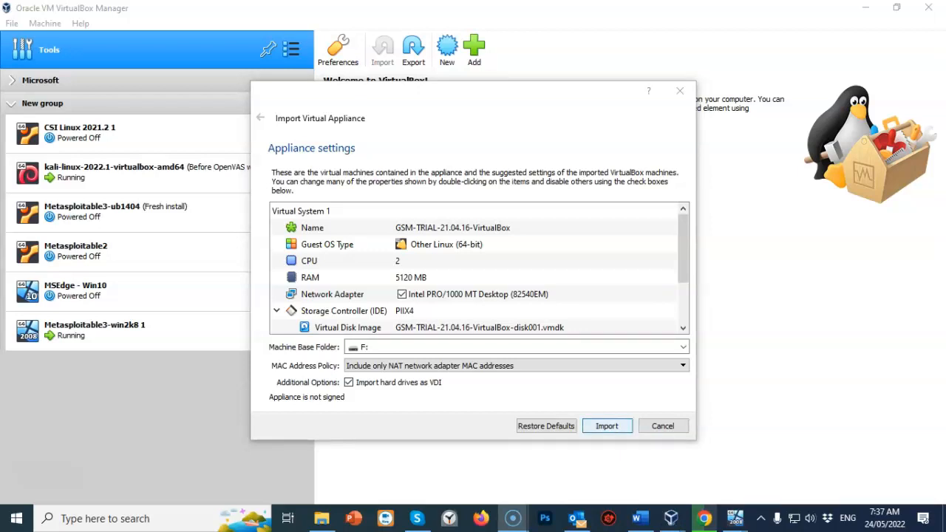
Import the GSM-TRIAL-21.04.16-VirtualBox appliance with 2 CPUs and 5120 MB RAM.
click(607, 426)
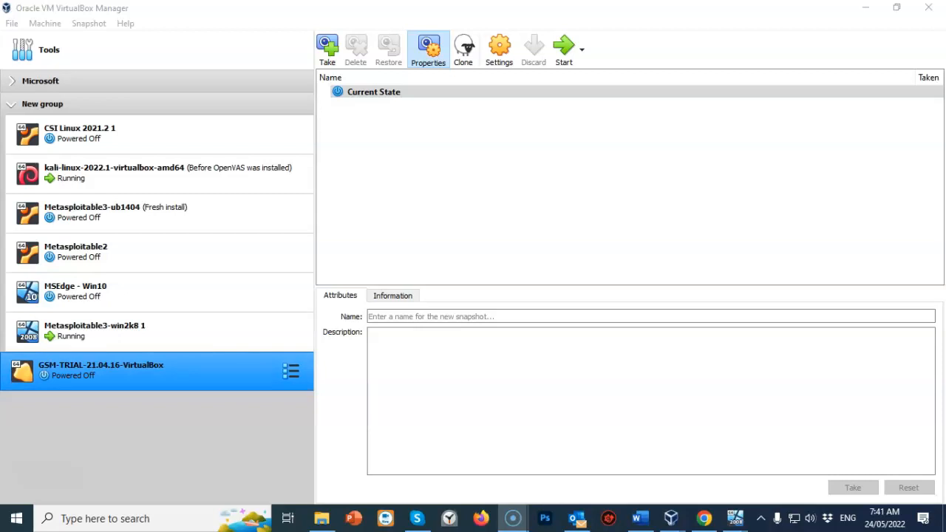
Start the GSM-TRIAL VM, attach its adapter to NAT Network 'NatNetwork', and boot it.
click(564, 49)
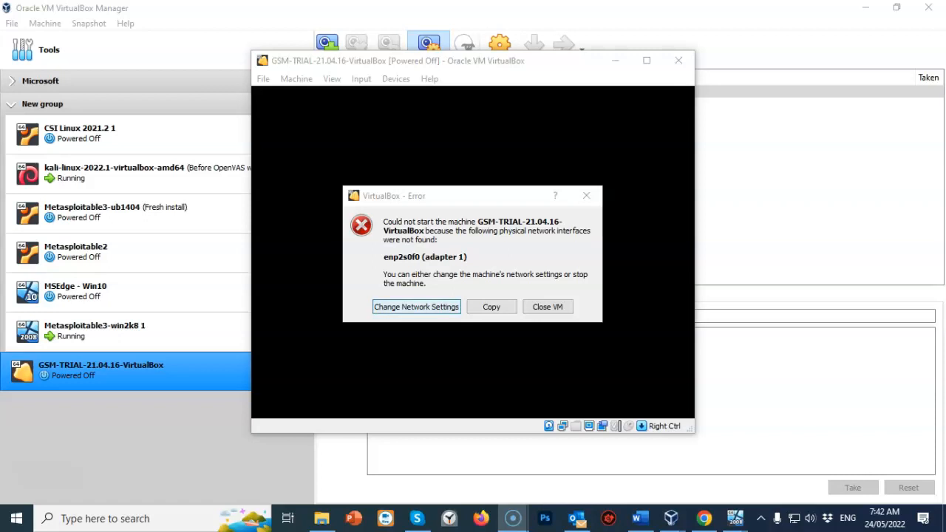
key(Return)
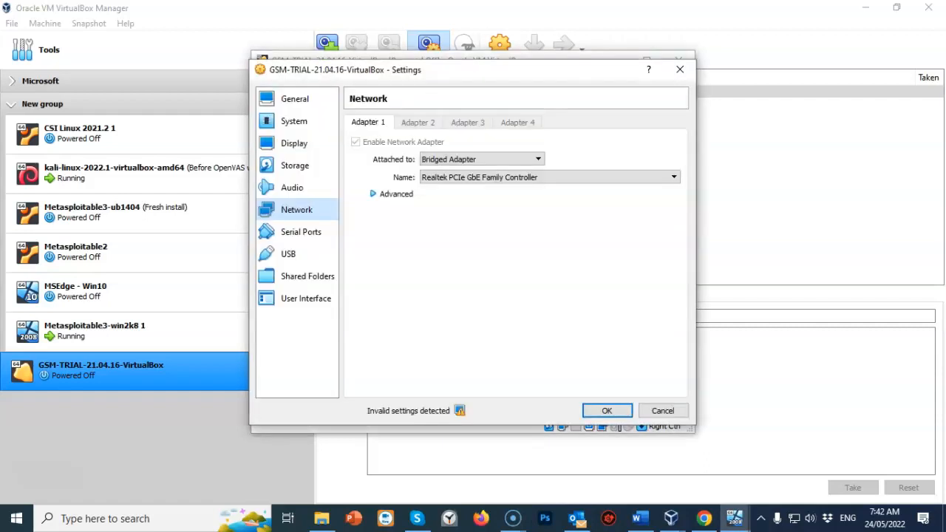
click(538, 159)
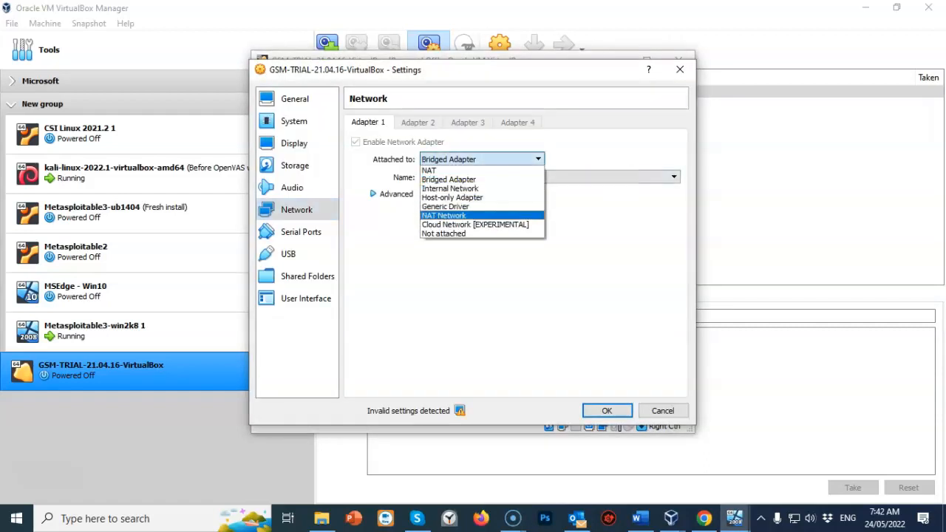
key(Return)
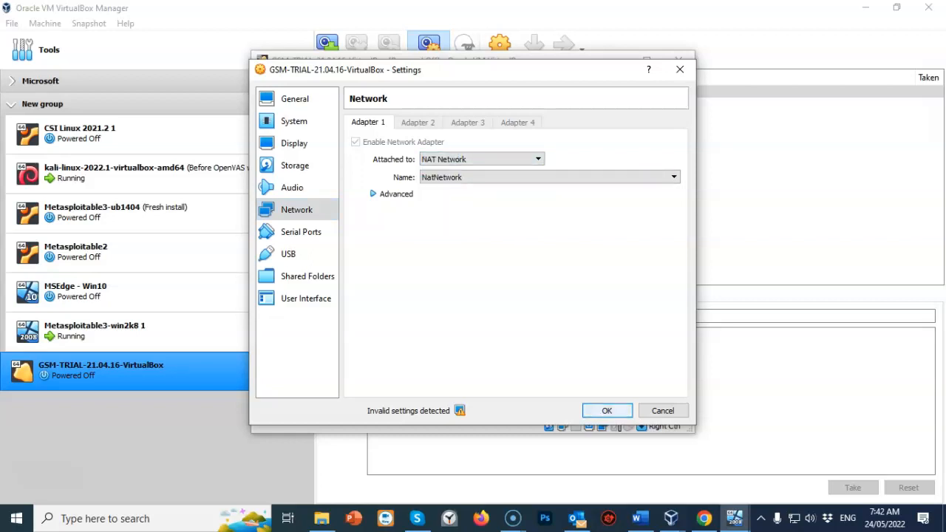
key(Return)
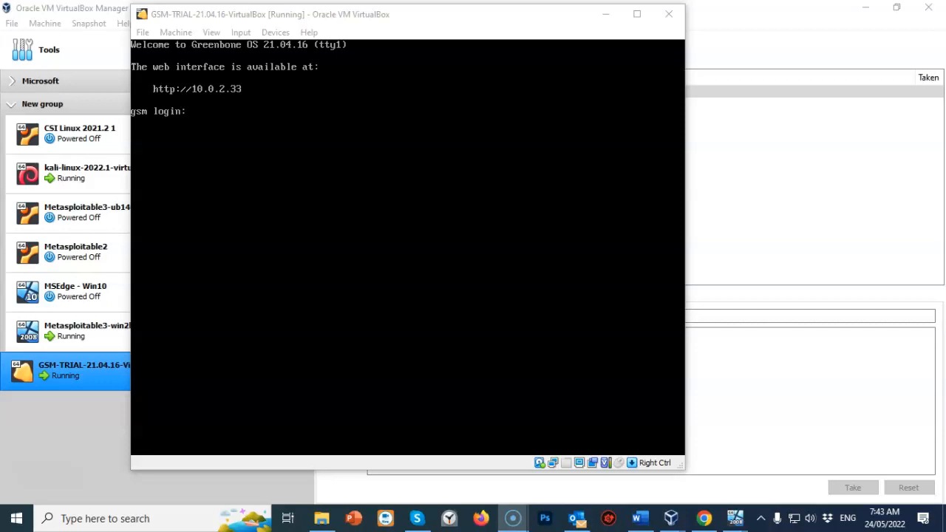
Log into the Greenbone console as admin and agree to run setup and create a web admin.
click(409, 247)
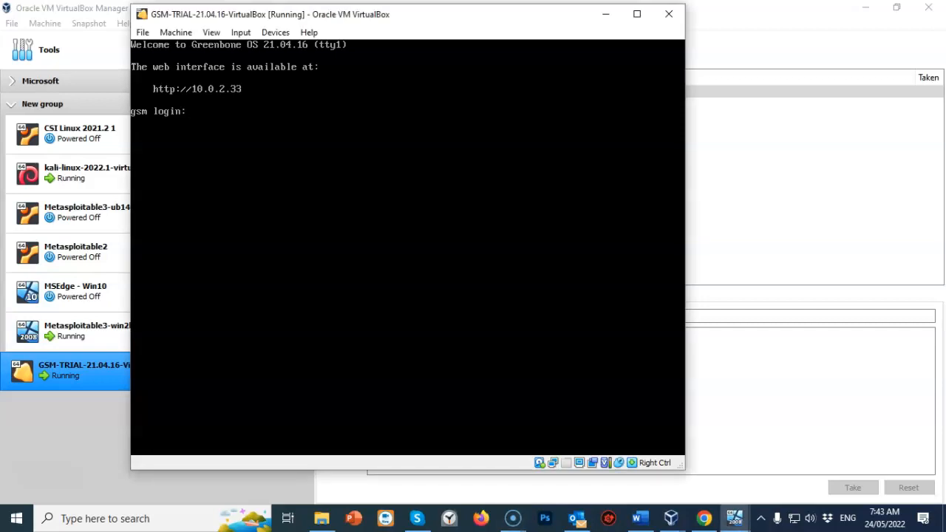
text(admin)
key(Return)
key(Return)
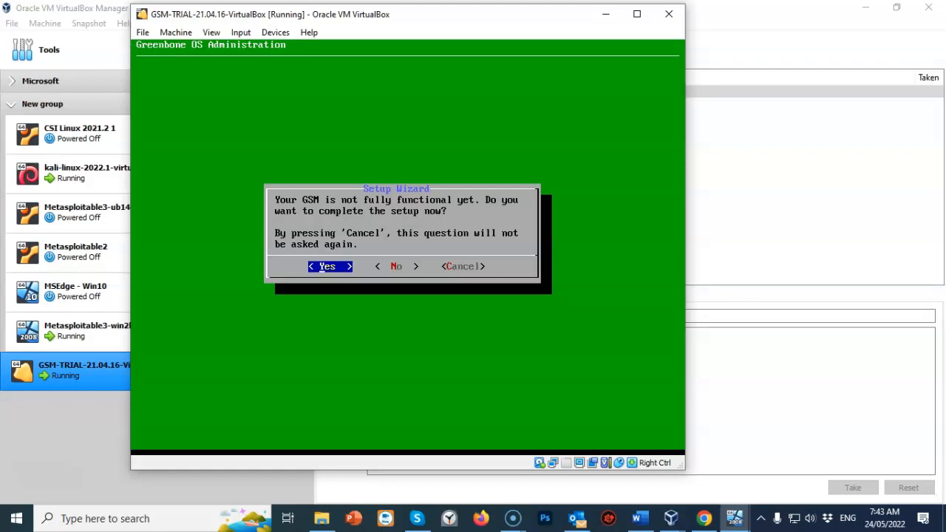
key(Return)
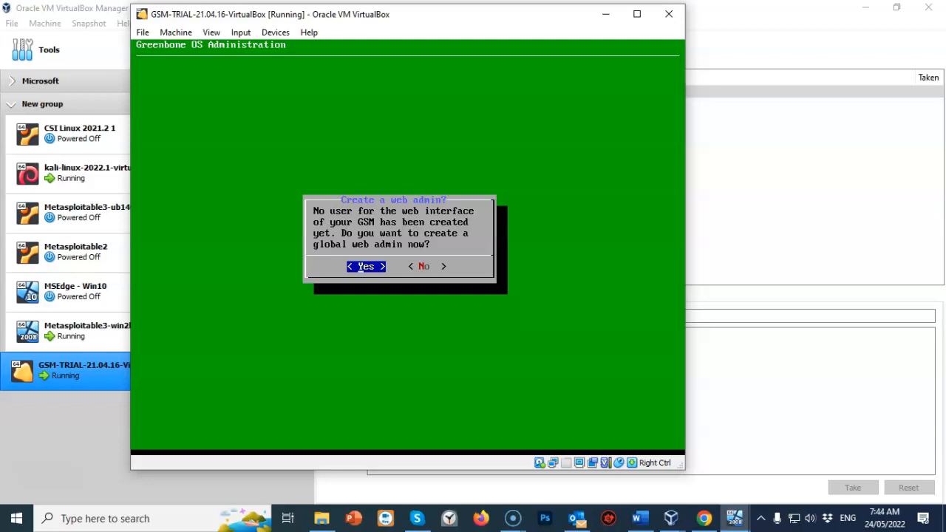
key(Return)
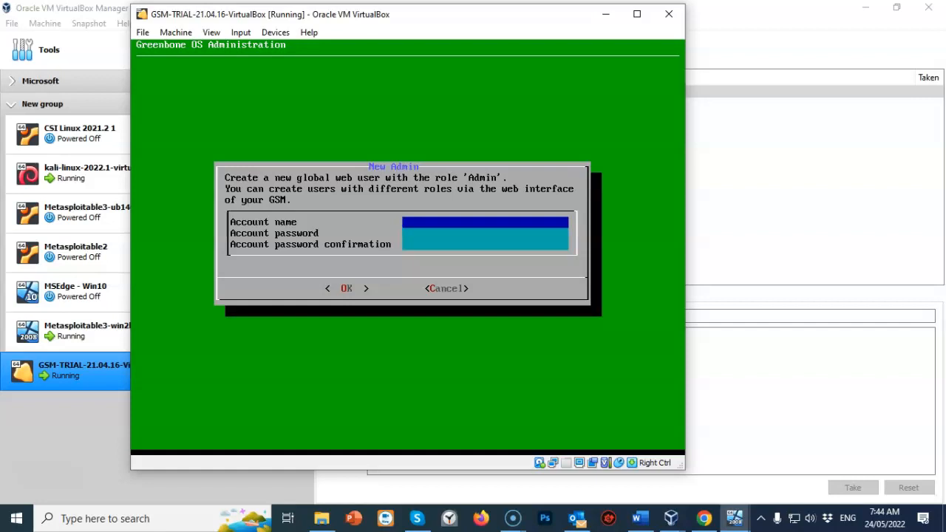
Create the global web admin account 'webadmin', entering and confirming its password.
text(webadmin)
key(Down)
text(************)
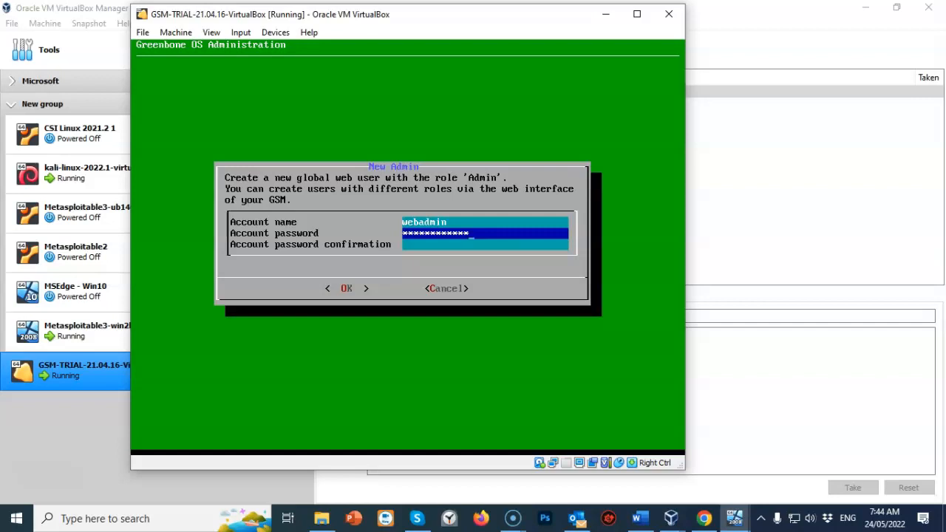
key(Down)
text(************)
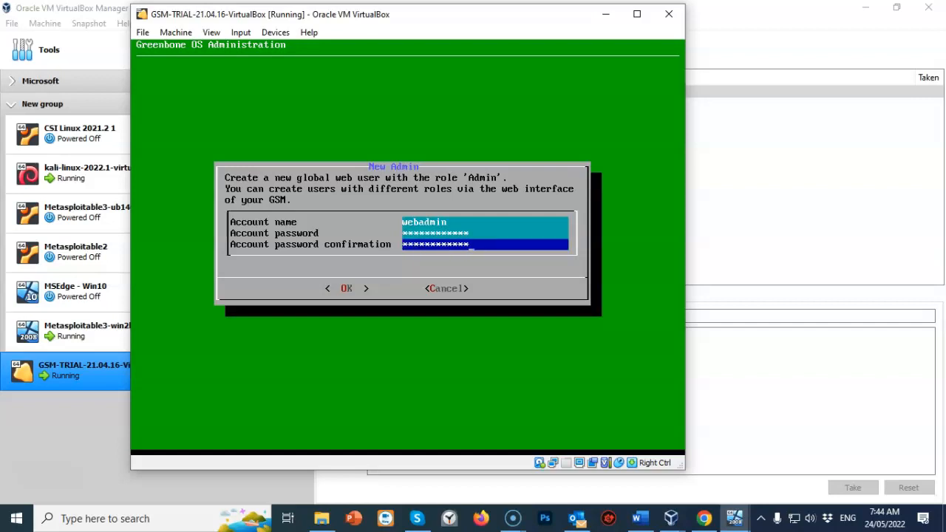
key(Tab)
key(Return)
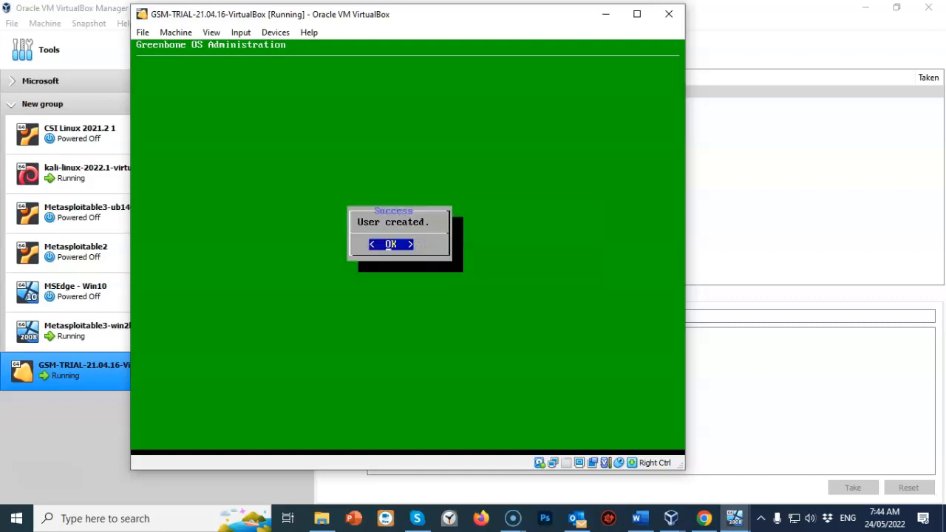
Dismiss the 'User created' message and skip uploading a subscription key.
key(Return)
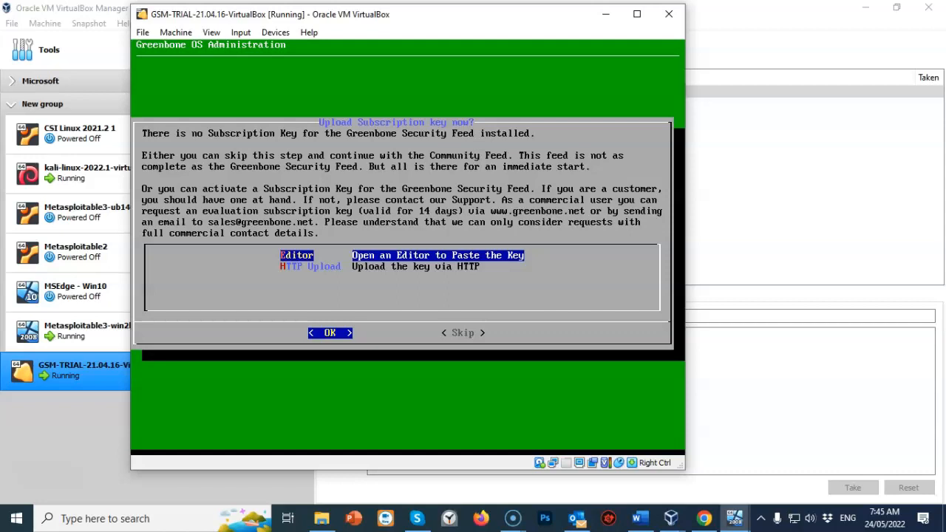
key(Tab)
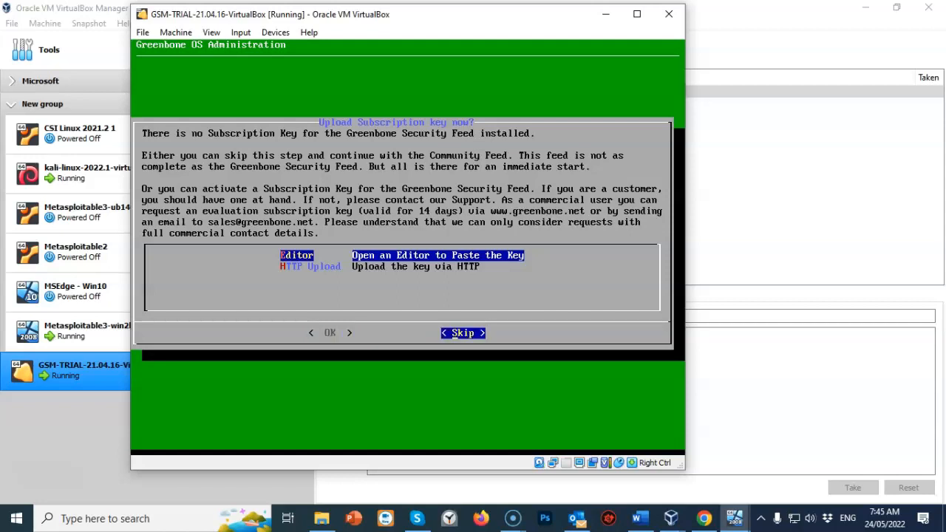
key(Return)
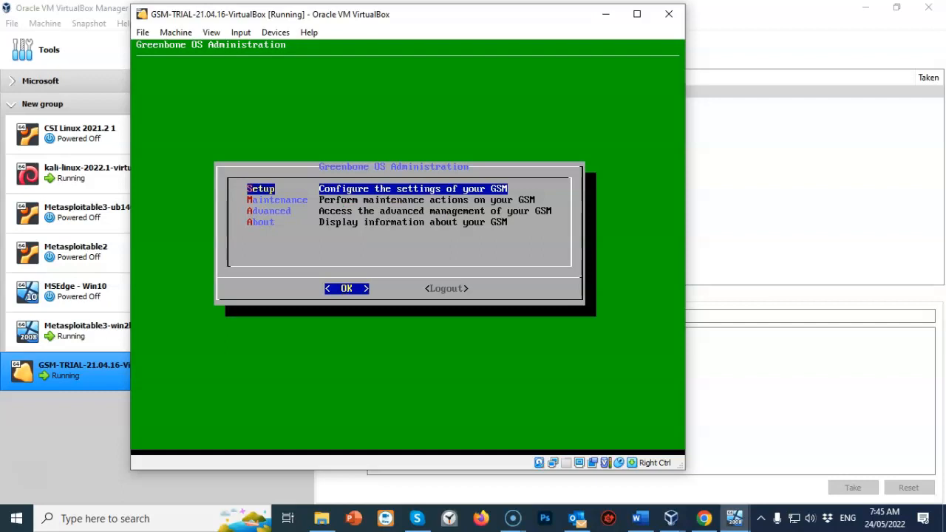
key(Down)
key(Down)
key(Down)
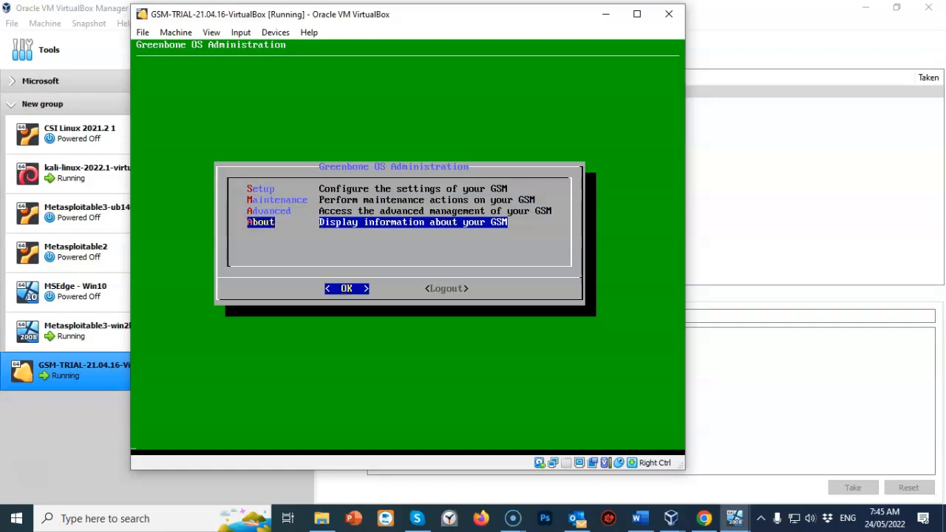
key(Return)
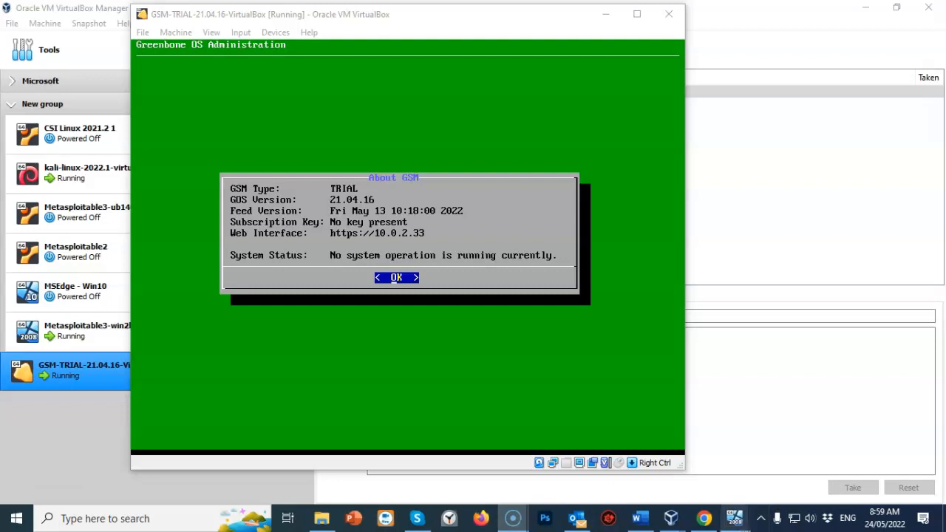
On Metasploitable3-win2k8, run ipconfig in a Command Prompt to find its IPv4 address 10.0.2.32.
mouse_move(735, 519)
click(607, 455)
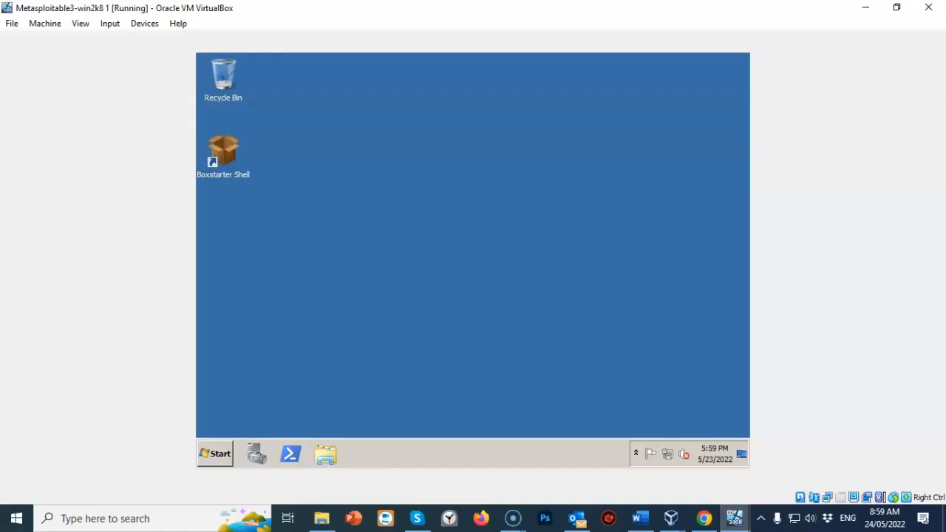
click(215, 454)
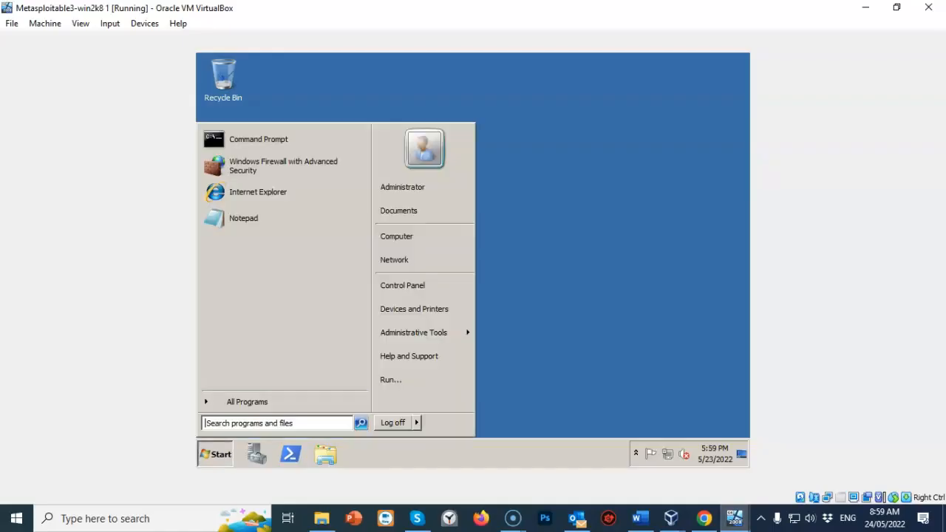
click(259, 139)
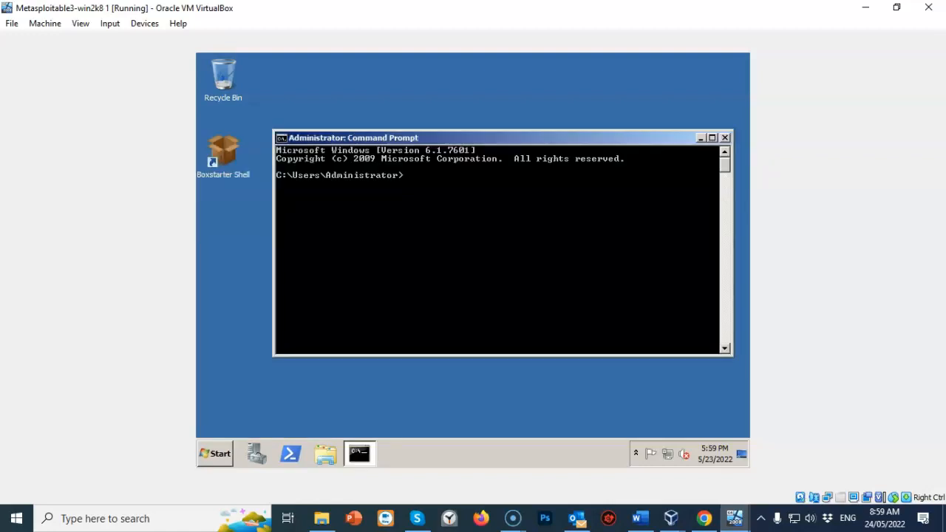
text(ipconfig)
key(Return)
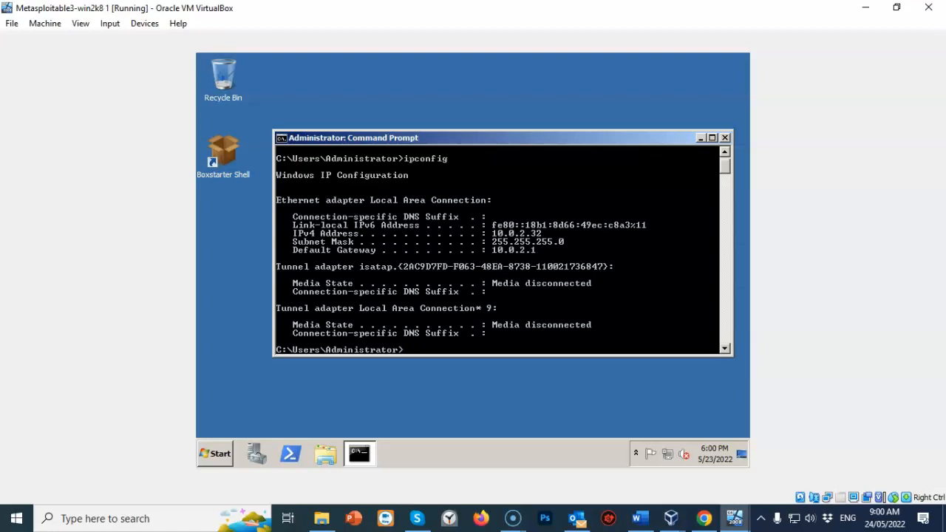
click(734, 518)
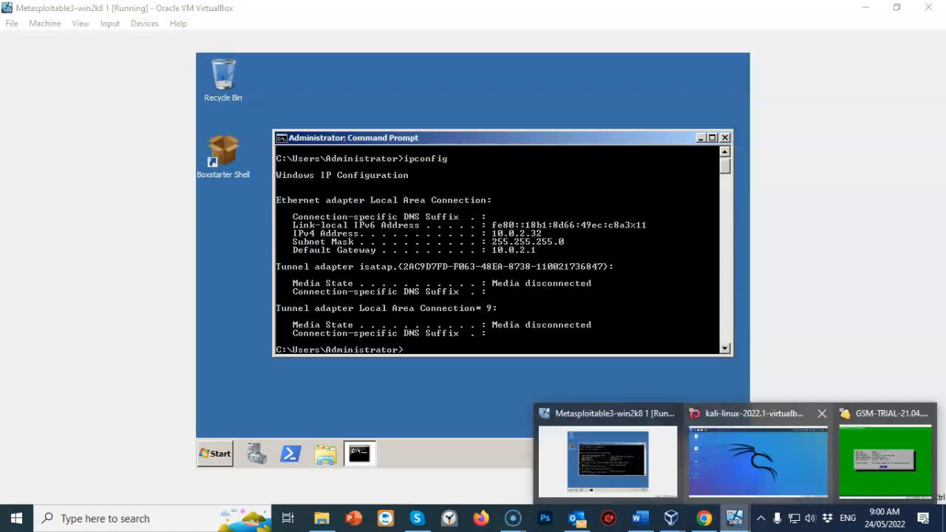
In a Kali Linux terminal, run ifconfig to check the machine's network address.
click(758, 462)
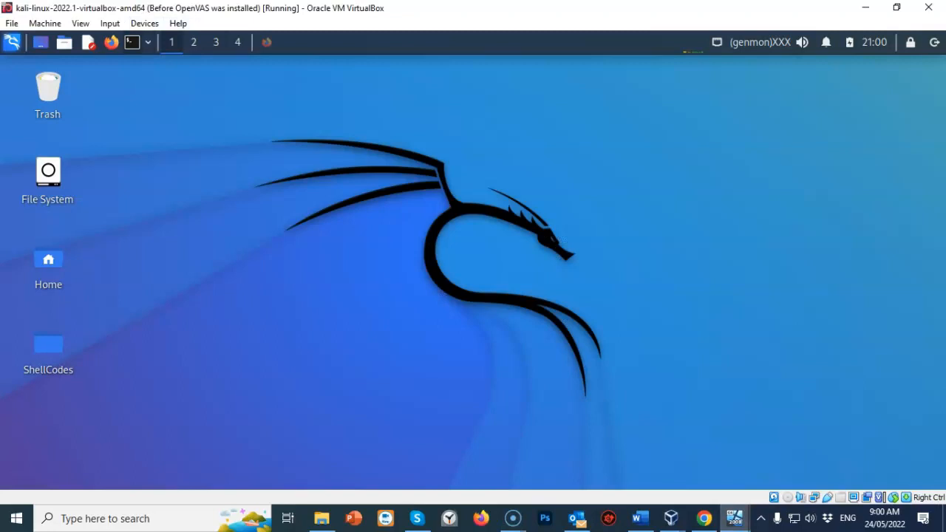
click(133, 42)
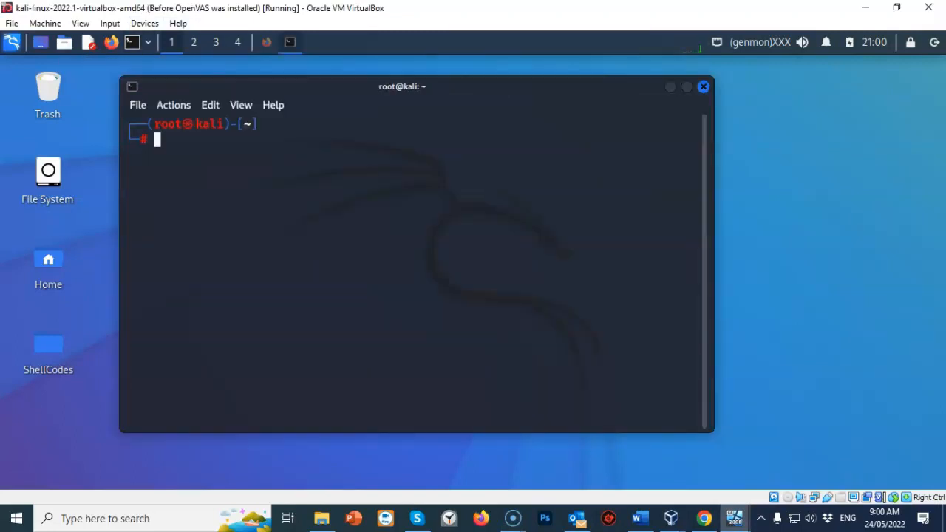
text(ifconfig)
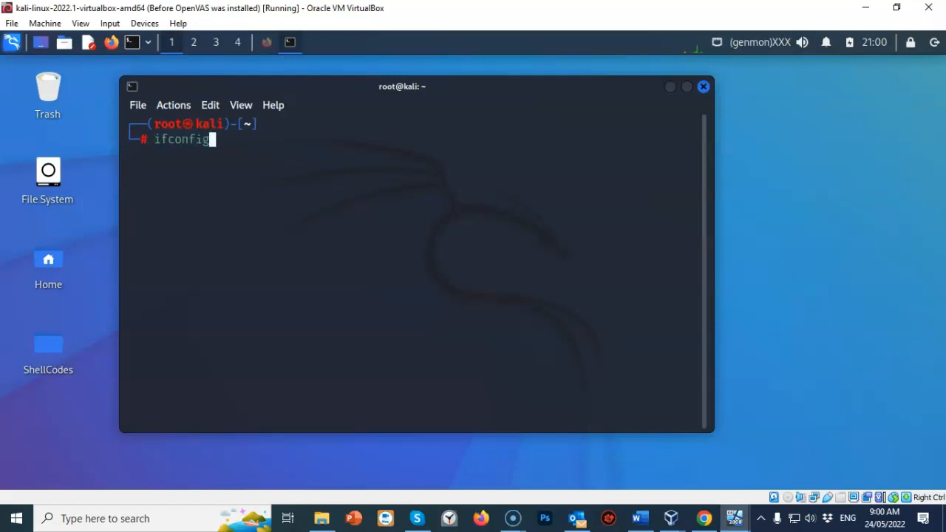
key(Return)
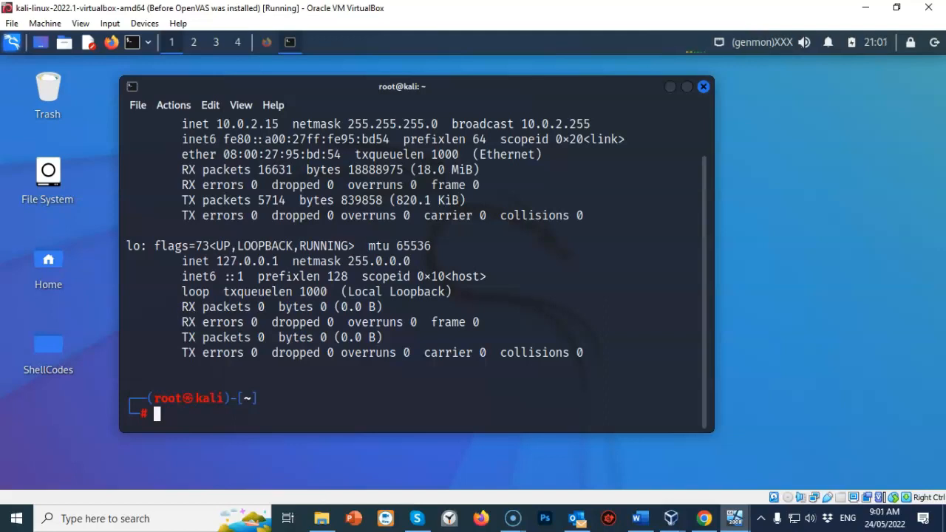
click(704, 87)
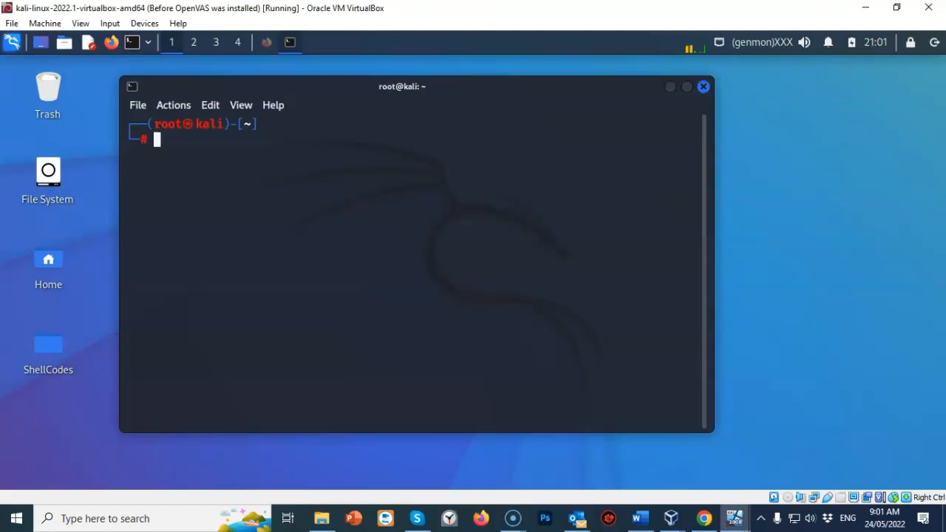
Ping 10.0.2.32 from Kali to confirm it answers, then stop the ping with Ctrl+C.
text(ping)
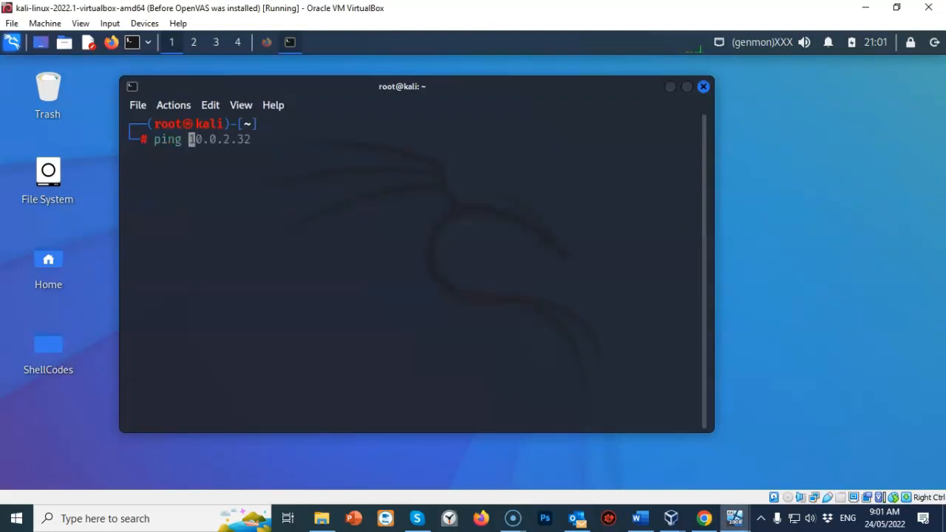
key(Right)
key(Return)
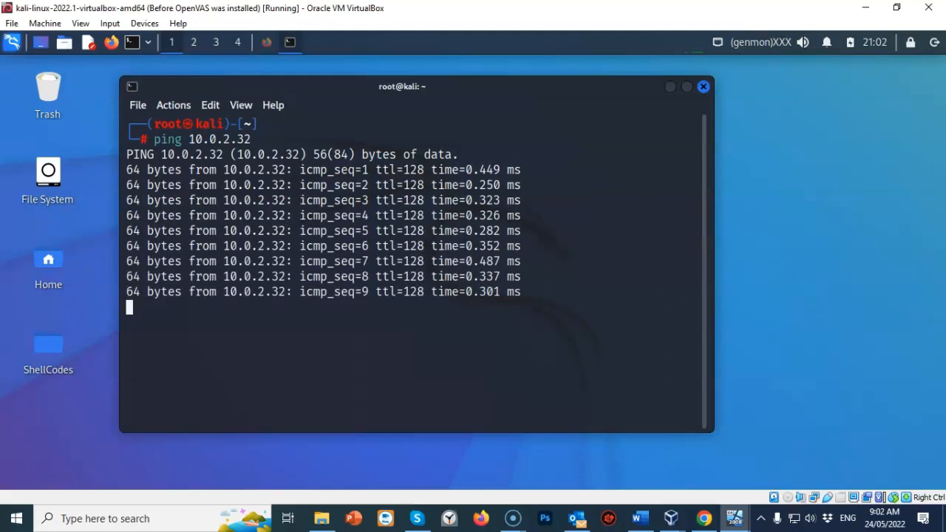
key(ctrl+c)
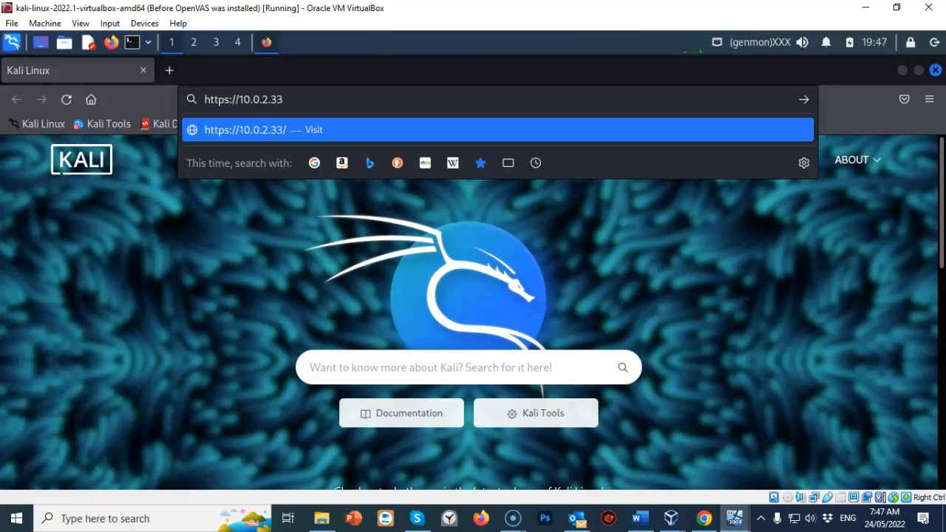
key(Return)
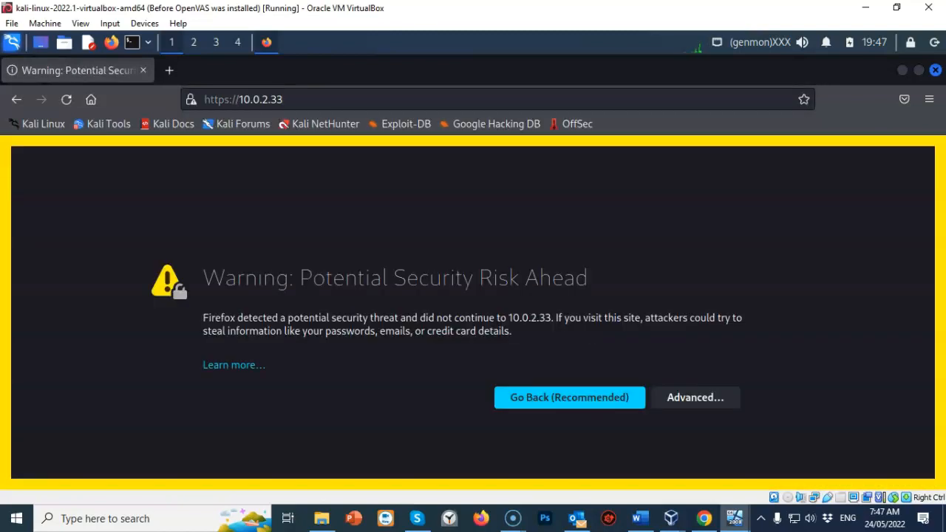
click(695, 397)
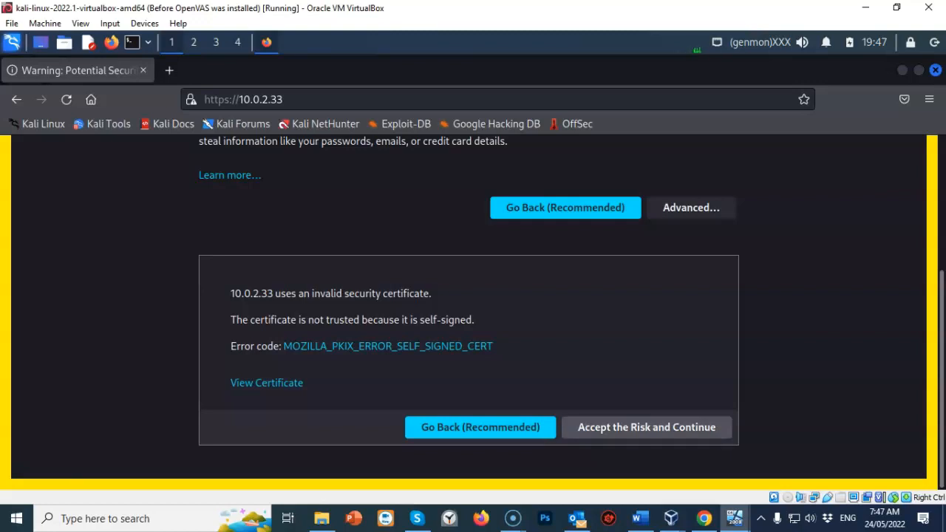
click(647, 427)
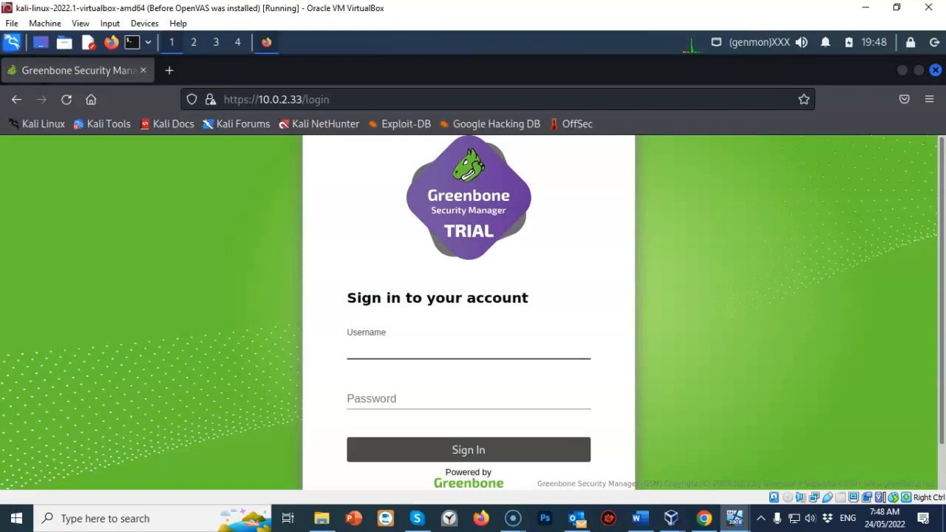
Sign in with the webadmin username and its password, and save the login in Firefox.
text(webadmin)
key(Tab)
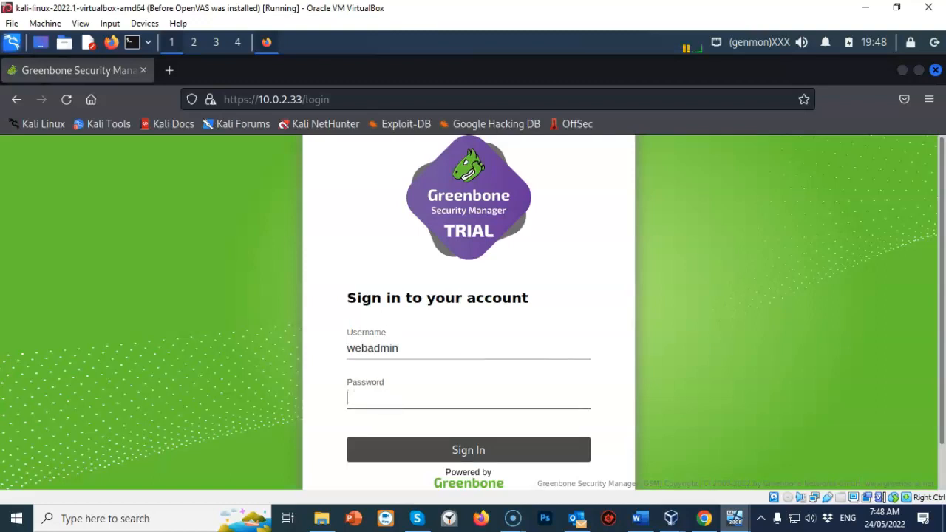
text(webadmin123)
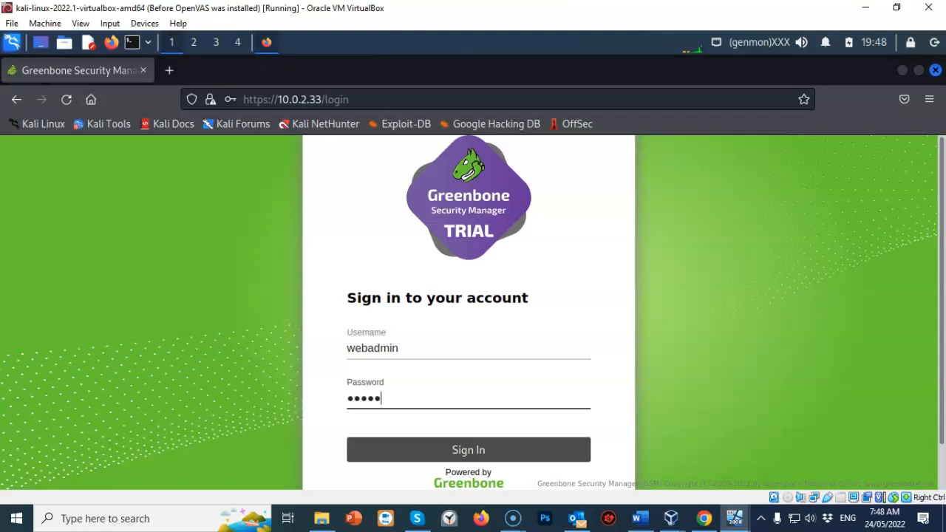
key(Return)
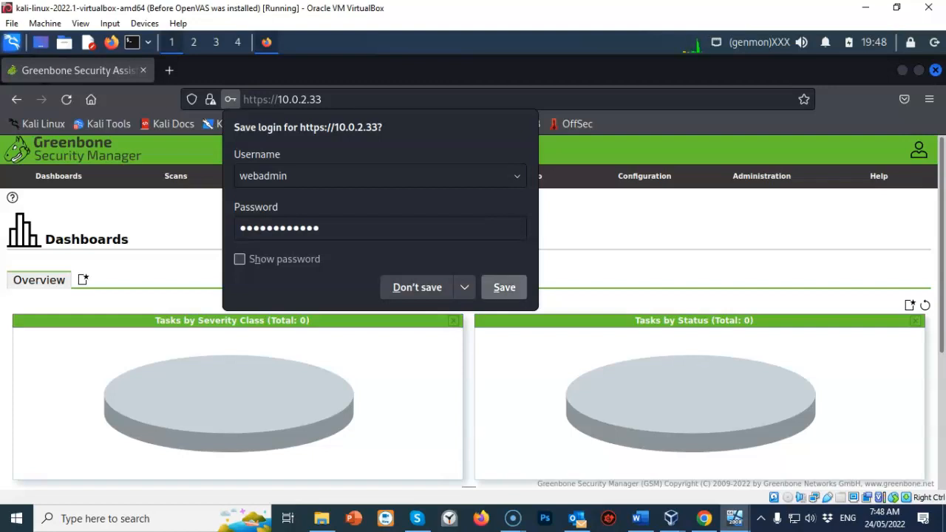
click(504, 287)
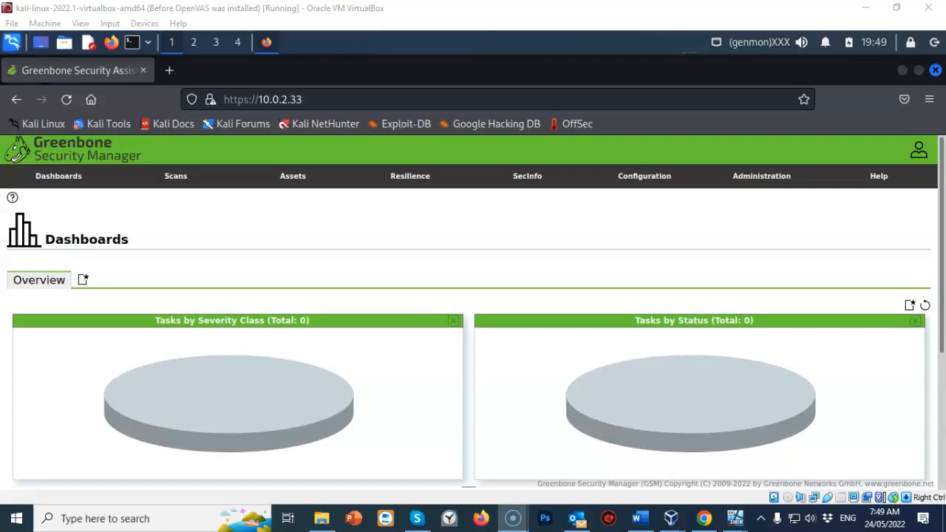
mouse_move(645, 176)
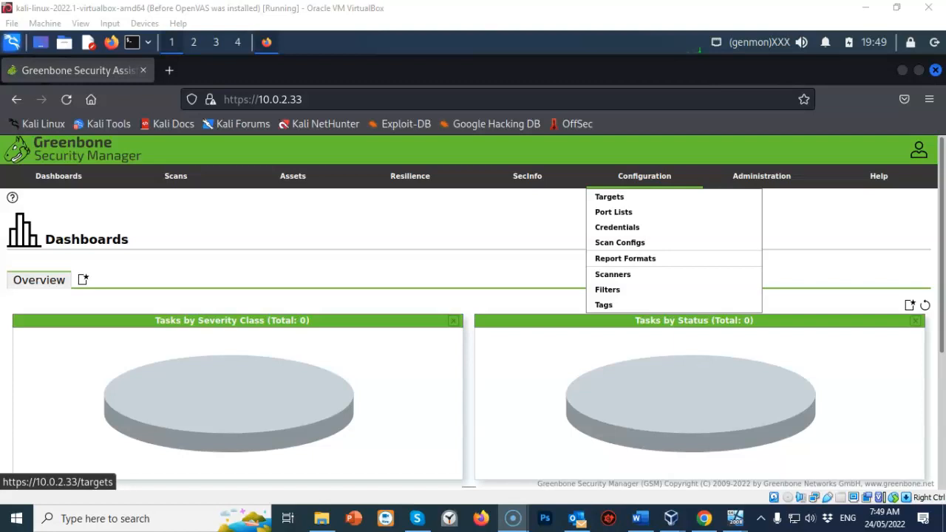
Add a new target named Metasploitable3 with manual host 10.0.2.32 and save it.
click(609, 197)
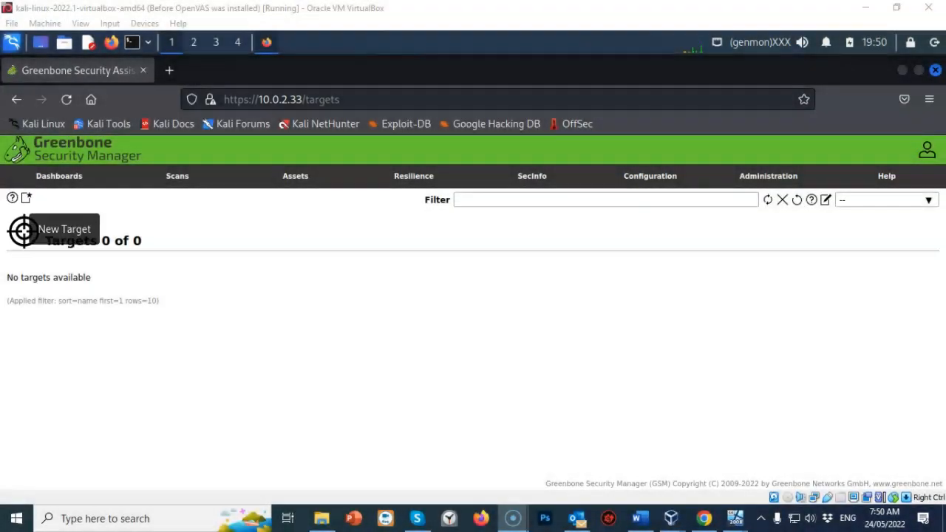
click(26, 198)
drag(414, 243, 407, 171)
click(357, 179)
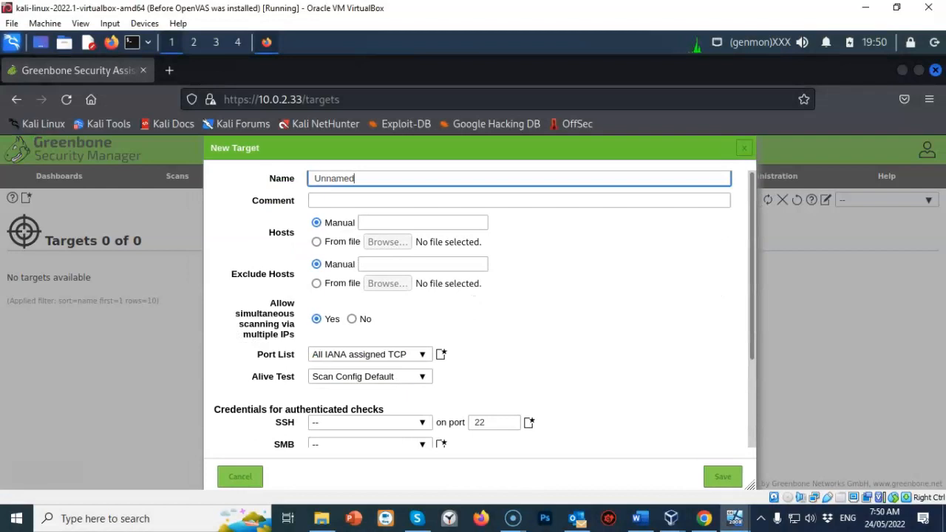
drag(356, 178, 314, 178)
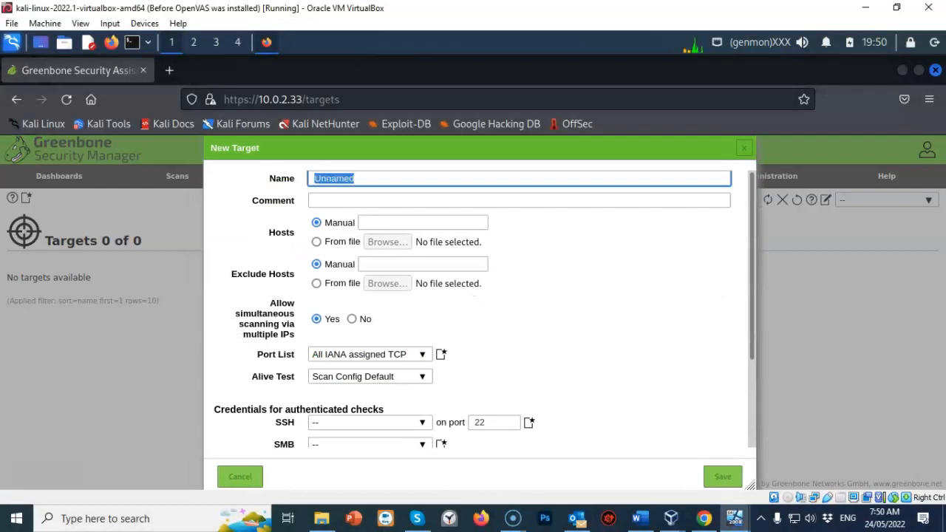
text(Metasploitable3)
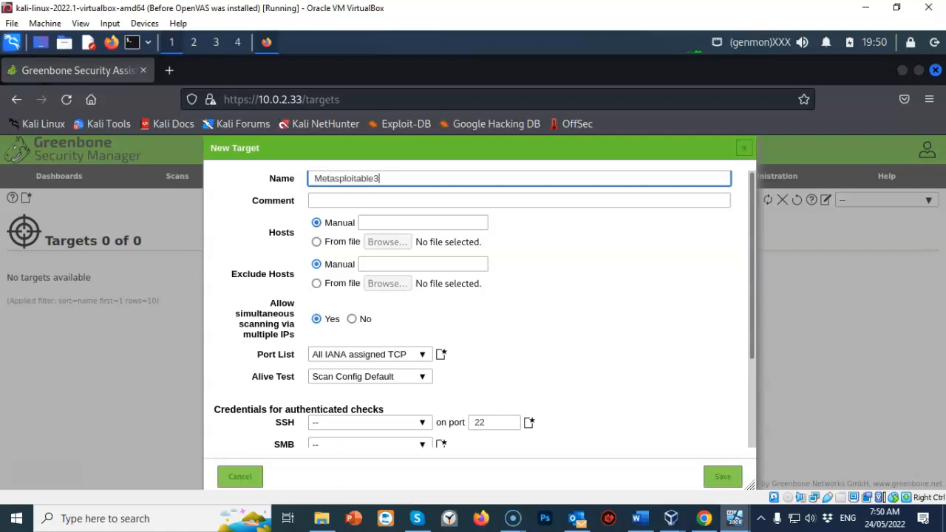
click(422, 223)
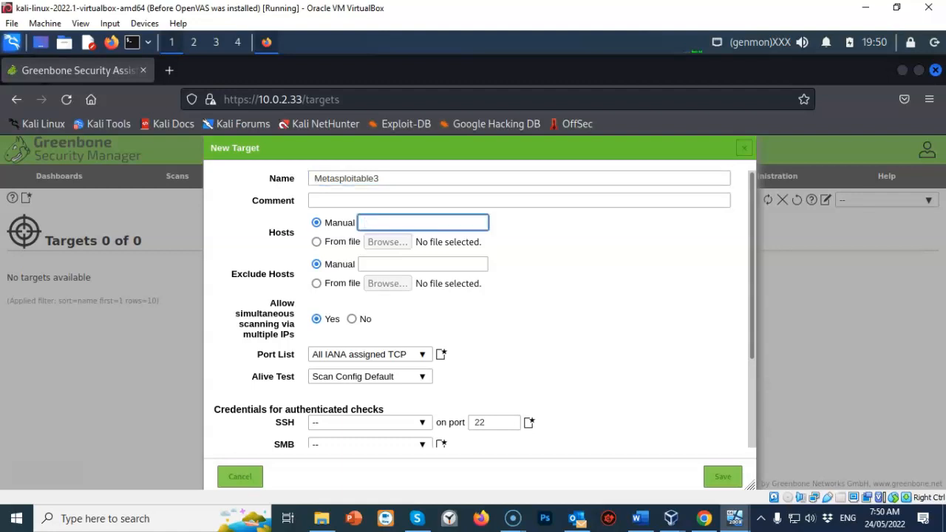
text(10.0.2.32)
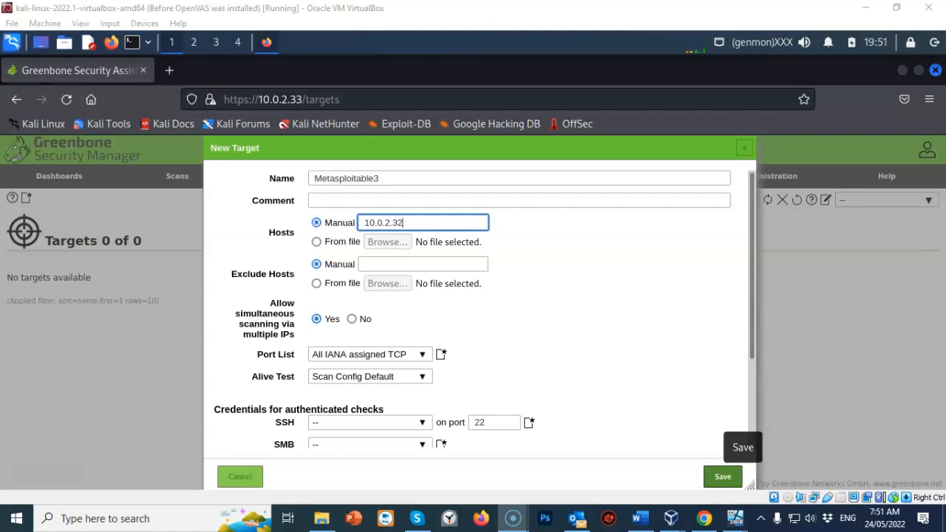
click(724, 476)
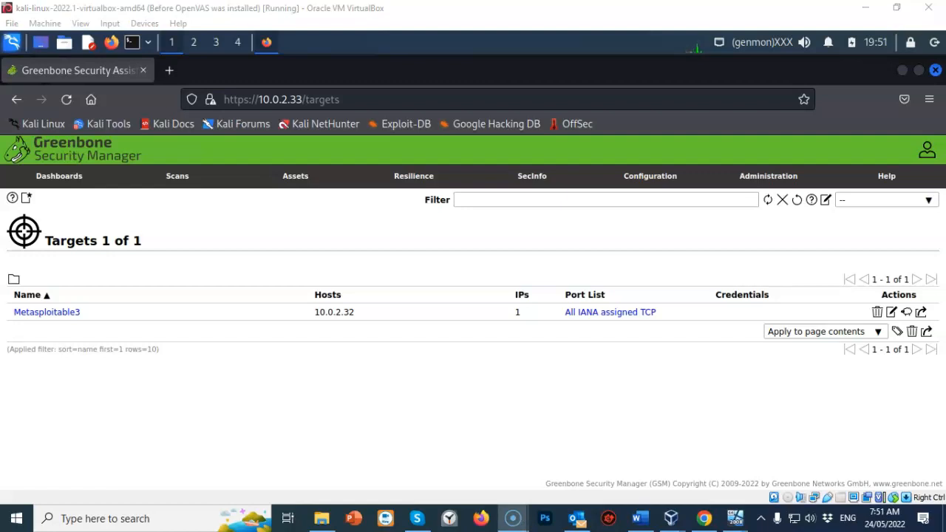
Create the task 'Scan Metasploitable3' with Metasploitable3 as its scan target and save it.
mouse_move(178, 176)
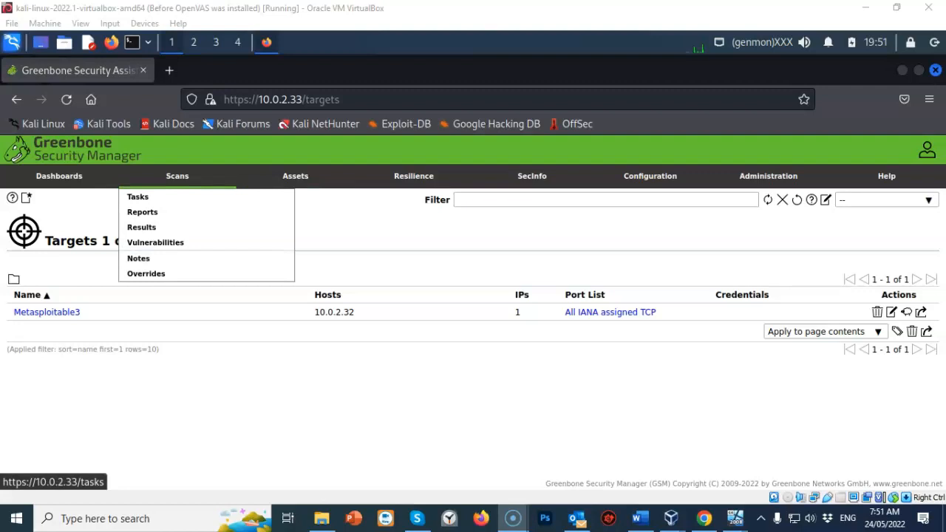
click(137, 197)
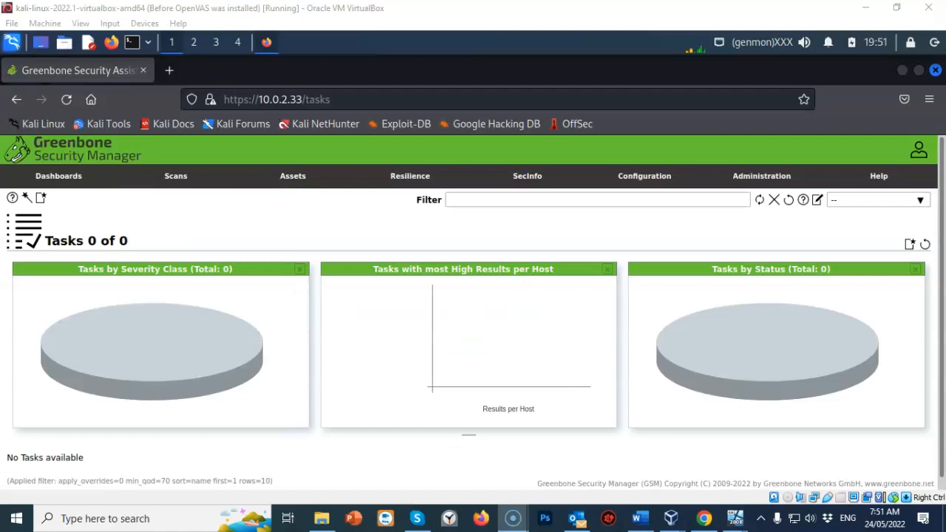
mouse_move(41, 198)
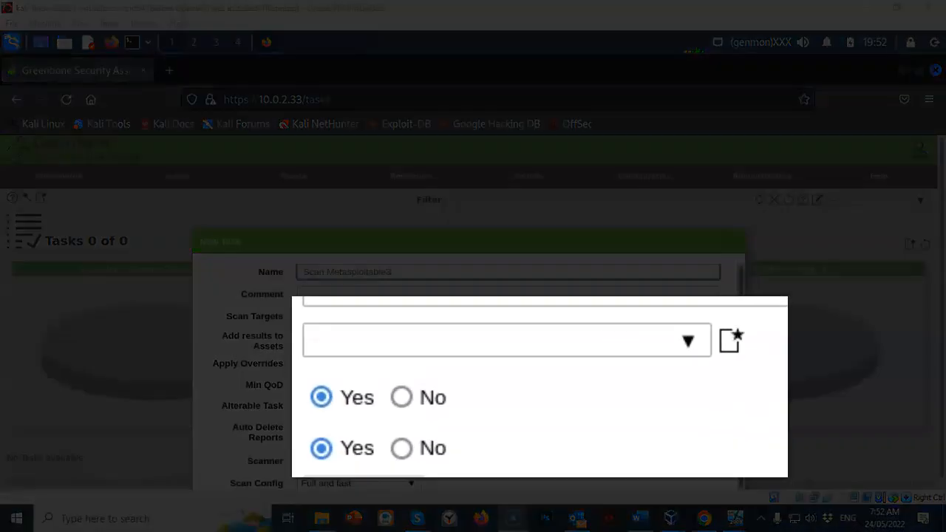
click(688, 341)
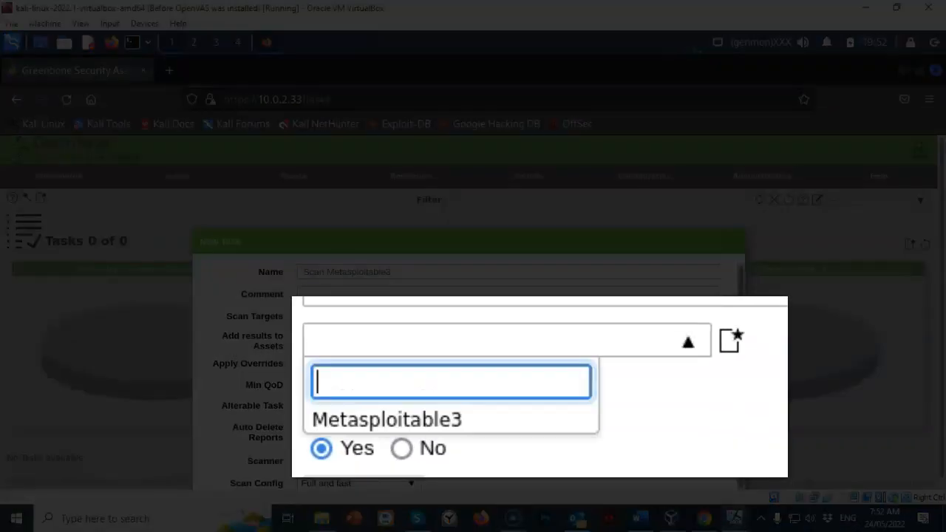
click(387, 420)
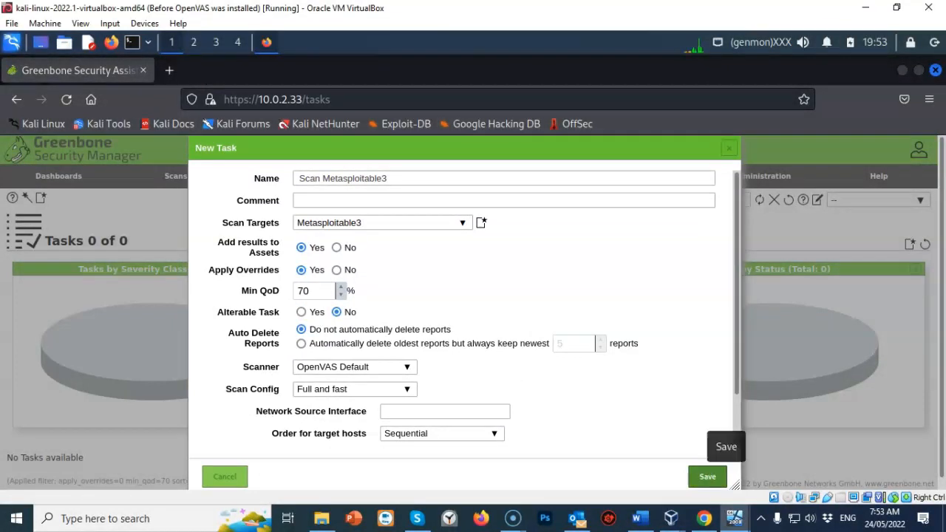
click(707, 477)
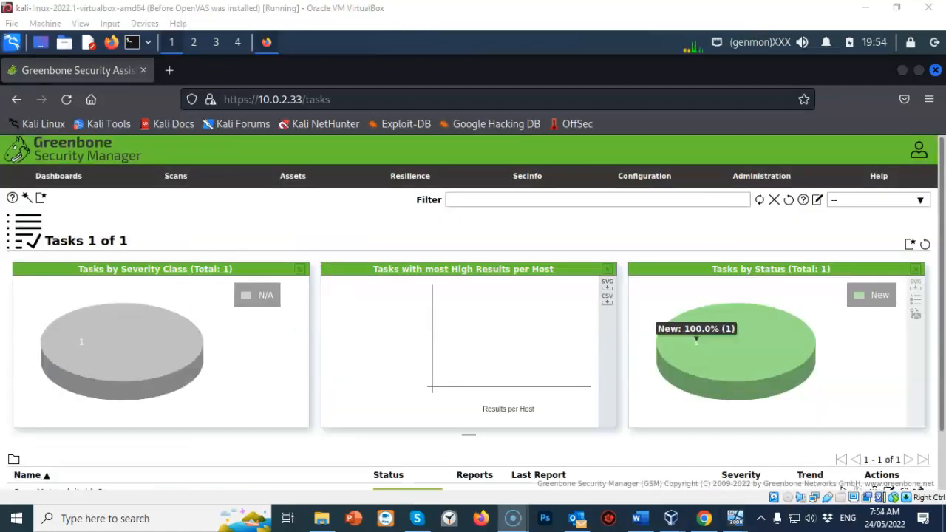
Start the Scan Metasploitable3 task and refresh until it shows running at 0%.
scroll(708, 458, down, 2)
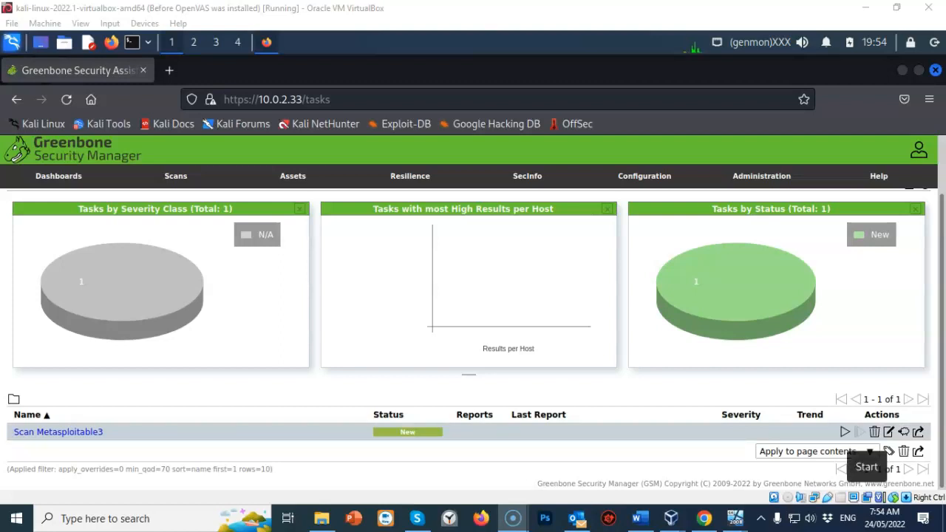
click(845, 432)
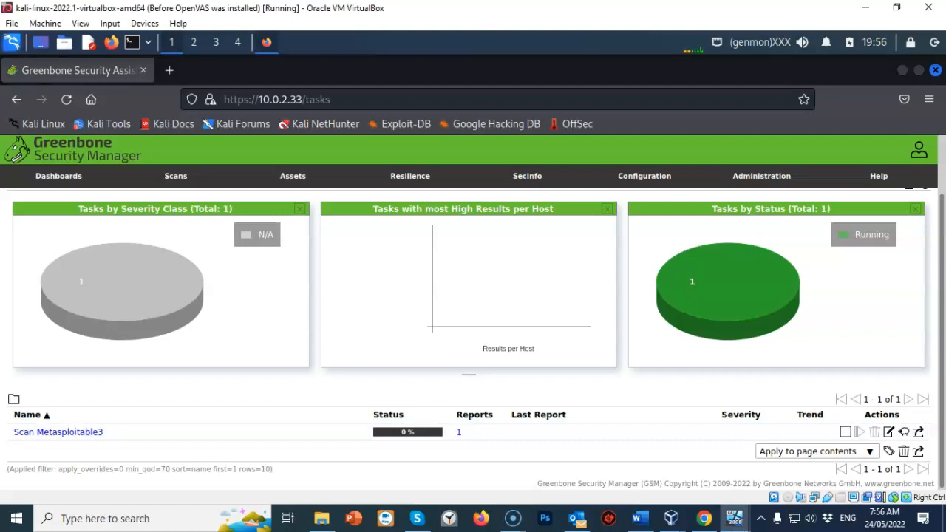
key(F5)
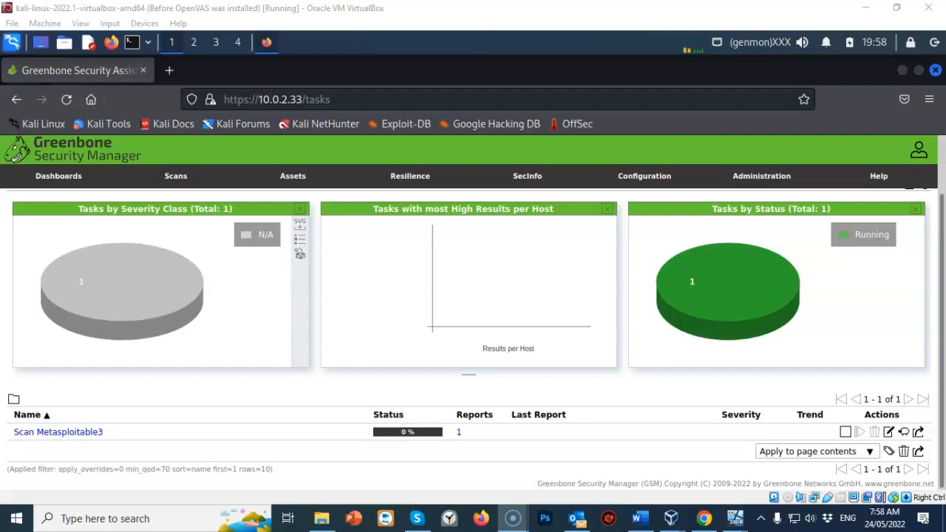
mouse_move(176, 177)
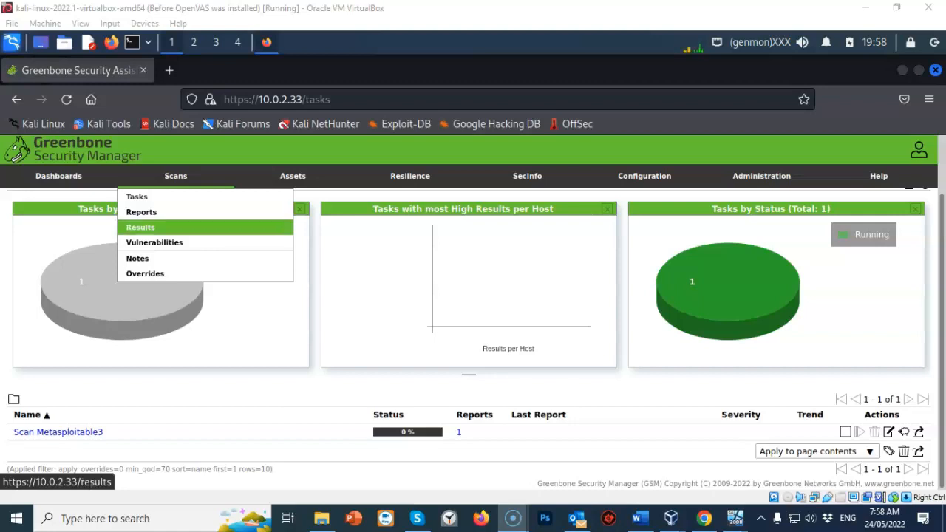
Open Scans > Results to view the 24 log-level Services findings for 10.0.2.32.
click(140, 227)
scroll(473, 332, down, 3)
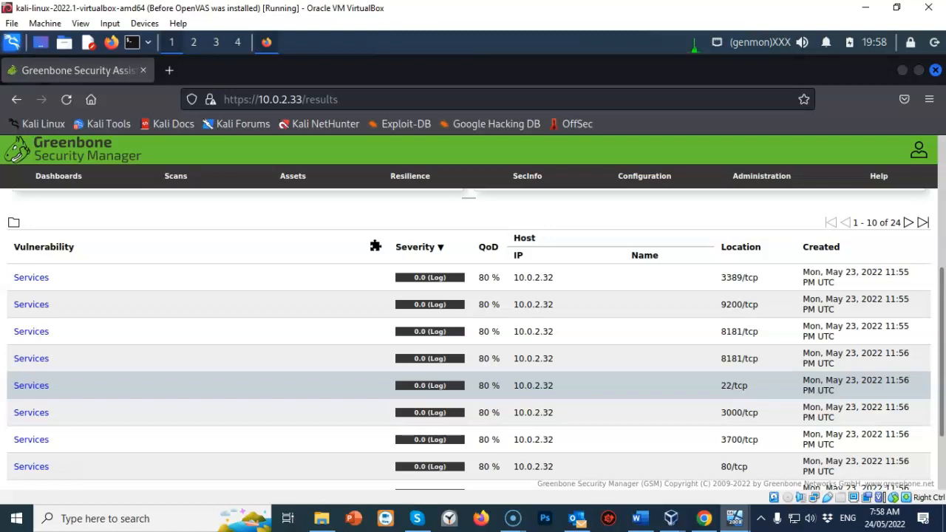
scroll(468, 333, up, 1)
scroll(469, 333, down, 2)
scroll(469, 333, up, 2)
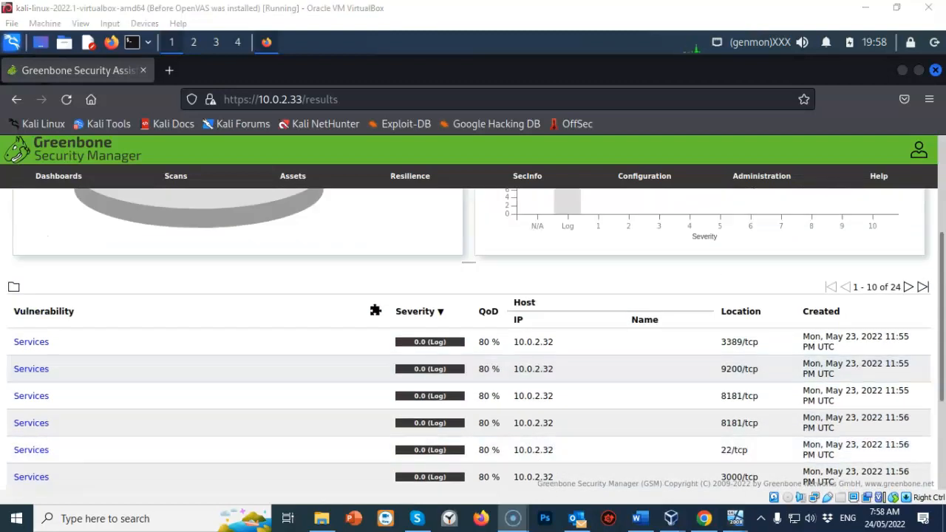
Check the Tasks overview, then open Report Formats listing PDF, CSV Results and XML.
mouse_move(176, 197)
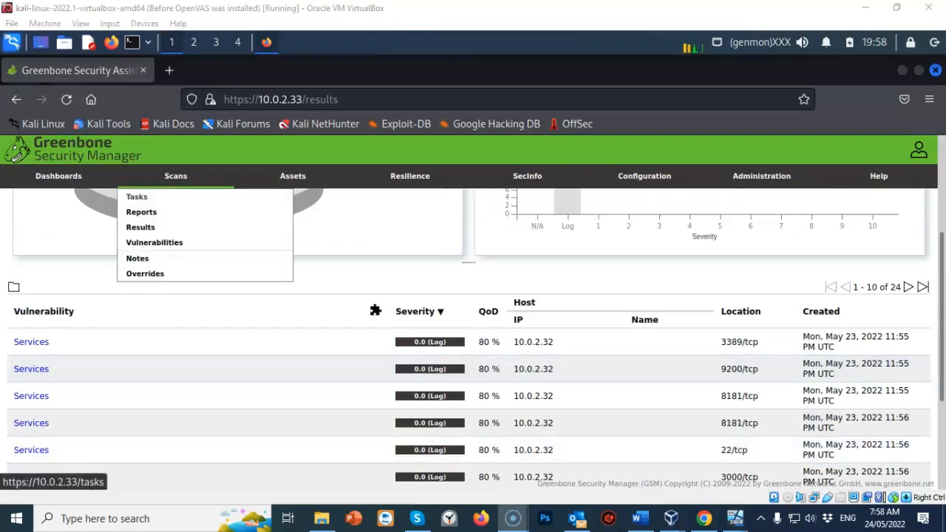
click(148, 197)
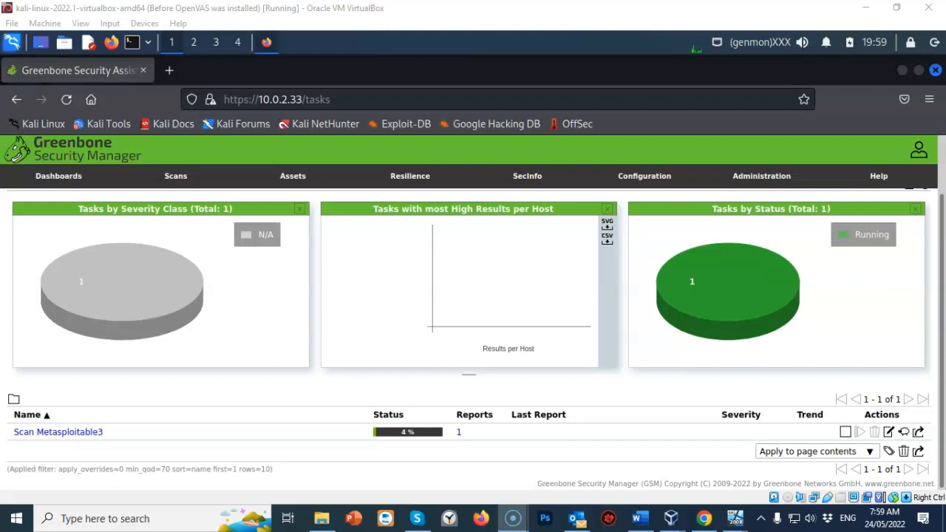
mouse_move(644, 176)
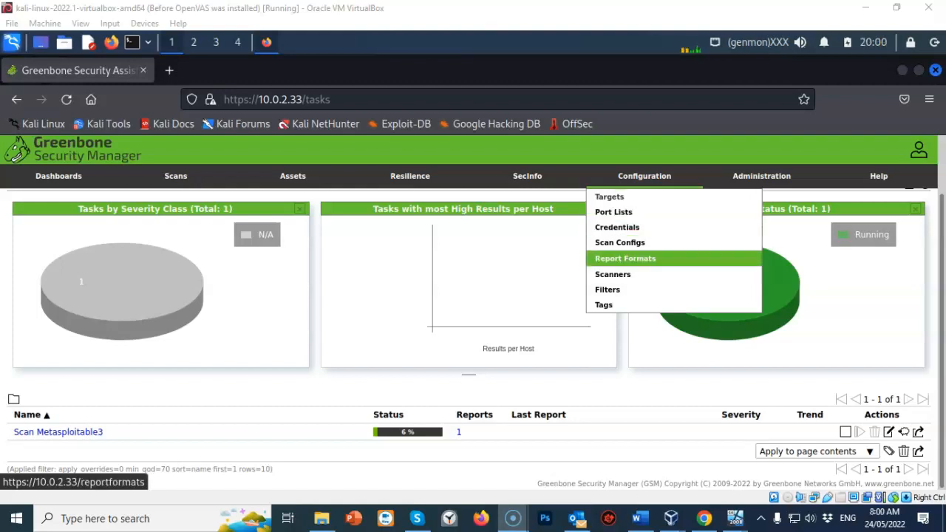
click(626, 259)
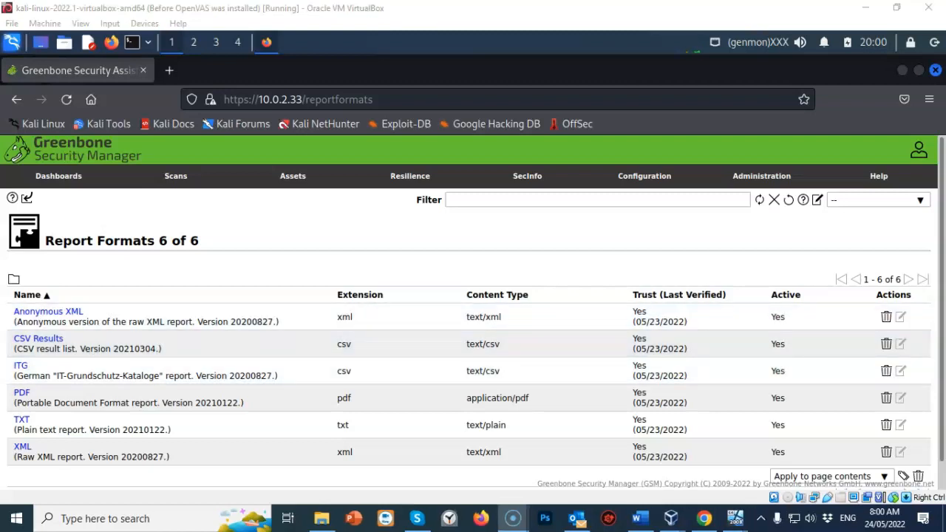
Return to Scans > Tasks and confirm Scan Metasploitable3 is Done with 10.0 (High) severity.
mouse_move(176, 176)
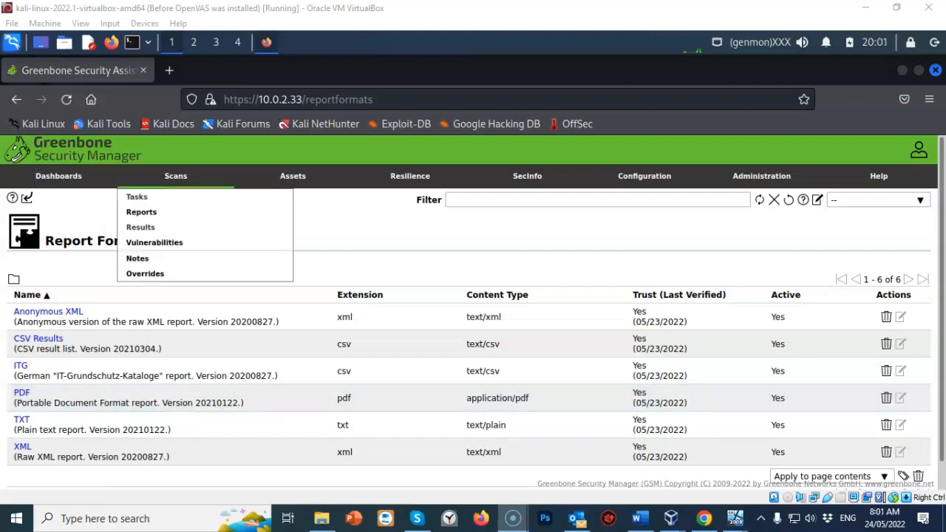
click(137, 196)
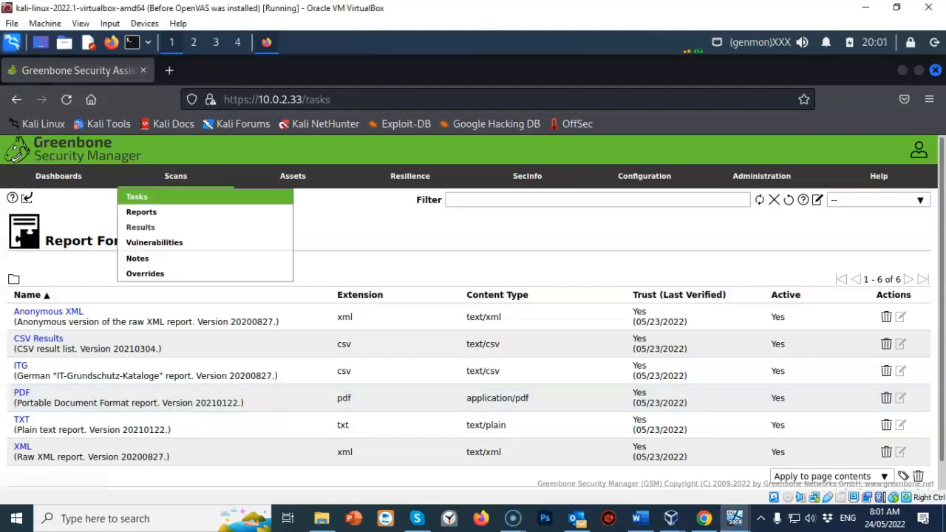
scroll(468, 313, down, 2)
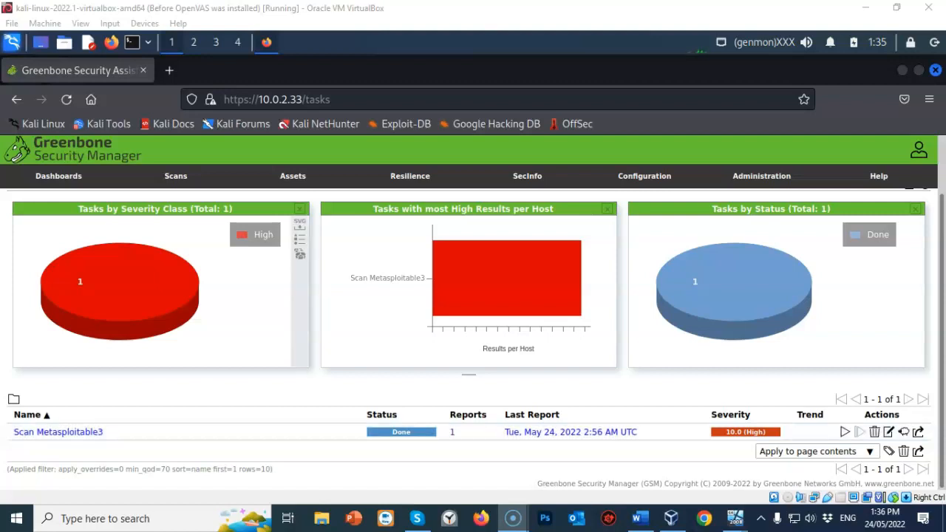
Open Scans > Results to list the 360 findings, 68 High, led by Apache Axis2 Default Credentials.
mouse_move(176, 177)
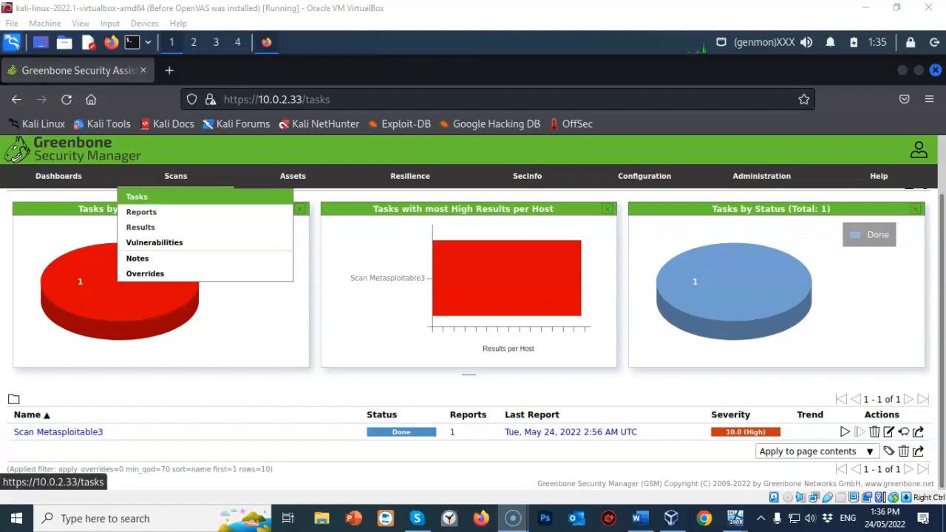
click(141, 227)
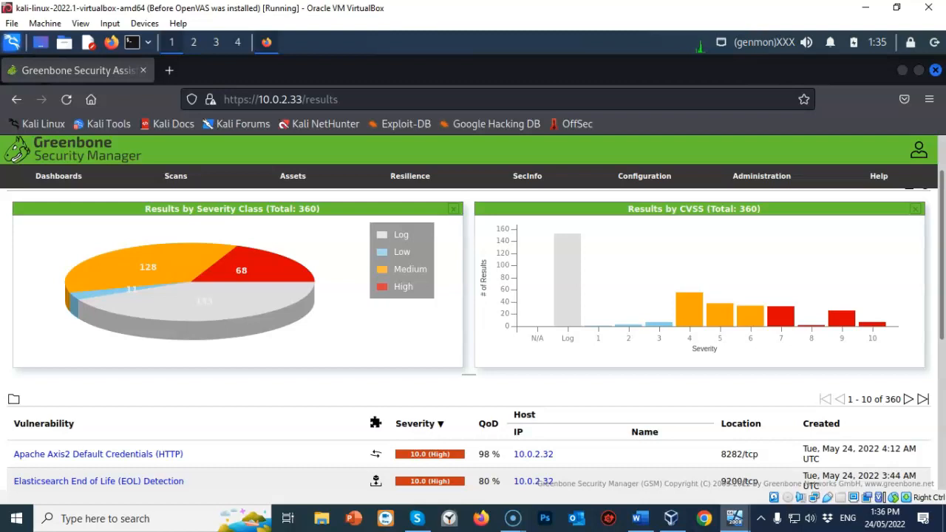
scroll(222, 404, down, 3)
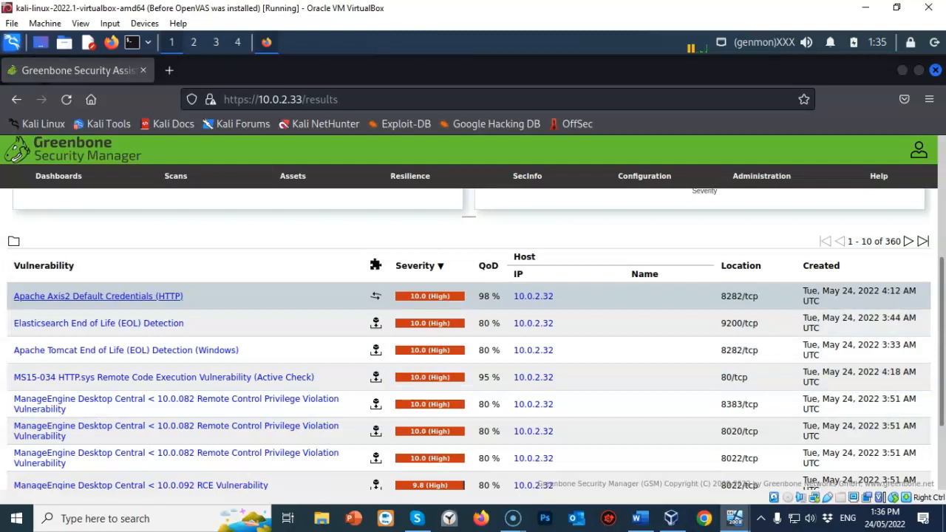
Expand the Apache Axis2 Default Credentials (HTTP) finding through to its solution and CVE-2010-0219 reference.
double_click(129, 296)
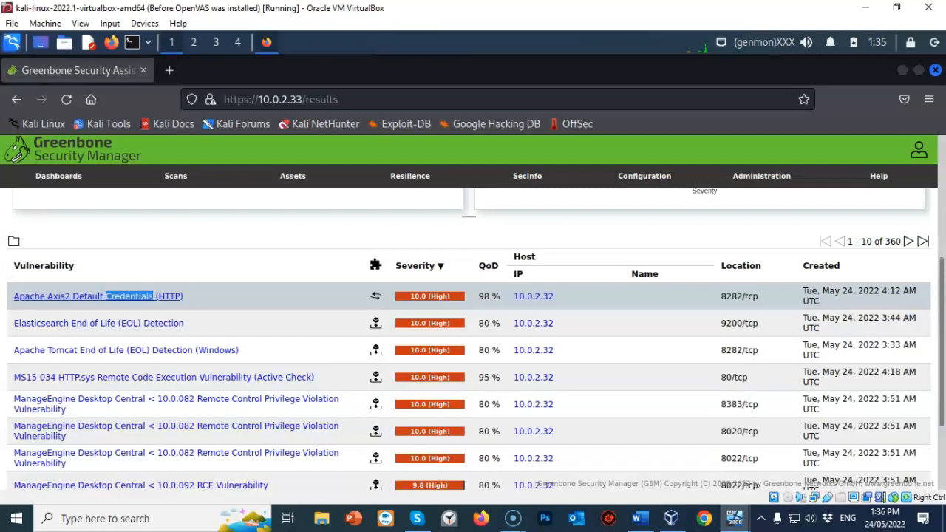
click(129, 297)
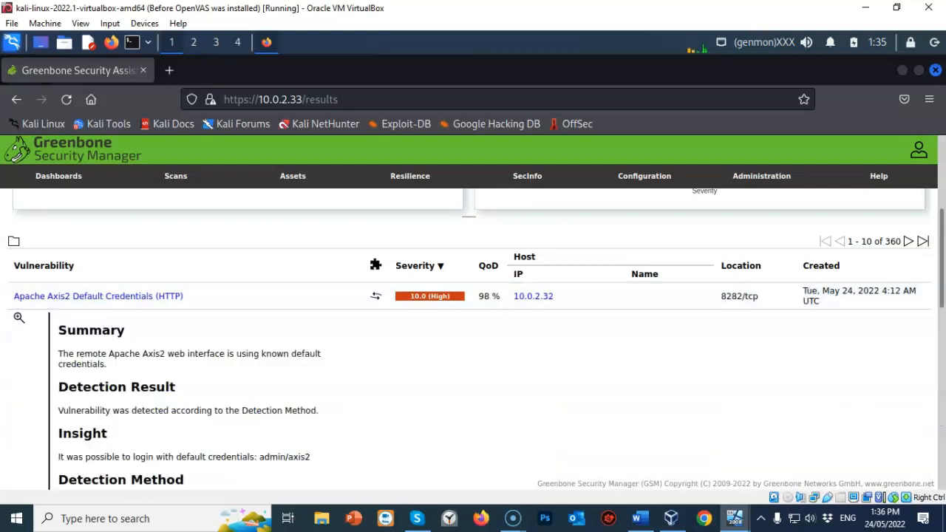
scroll(473, 340, down, 2)
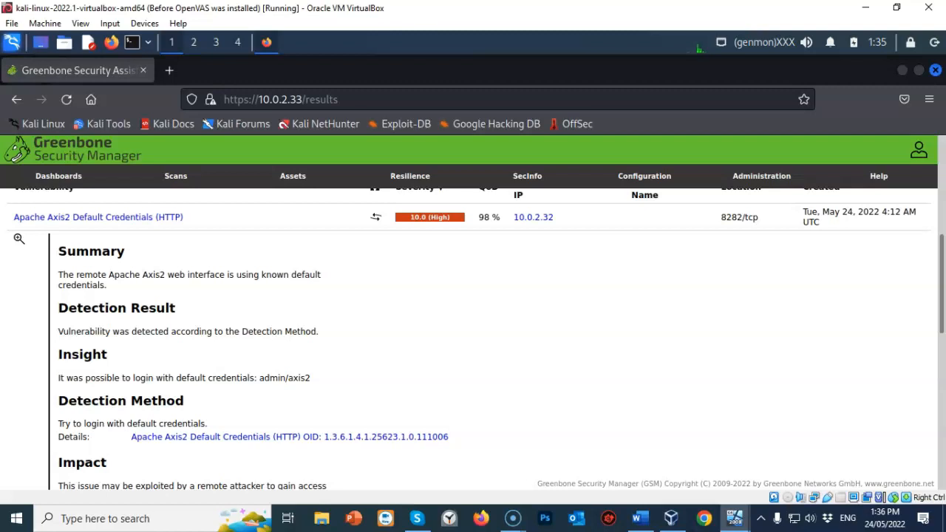
scroll(473, 340, down, 4)
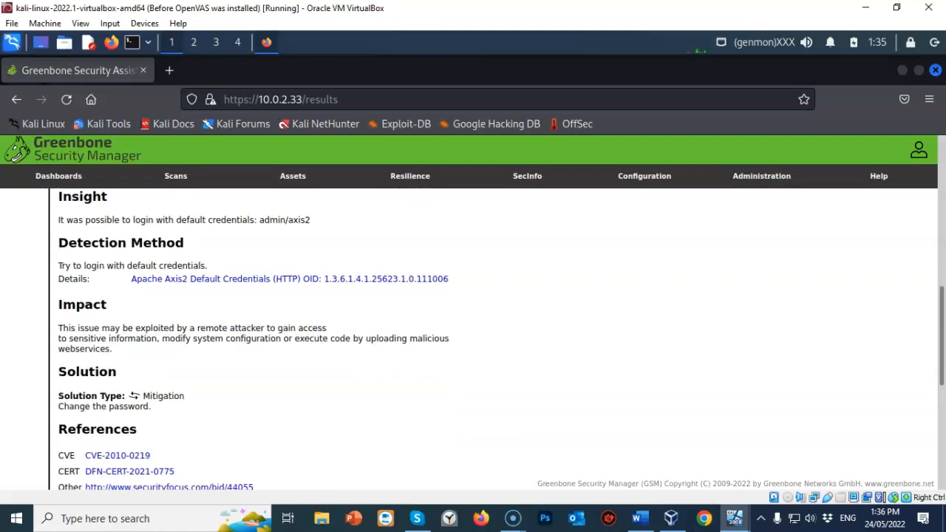
scroll(473, 340, down, 4)
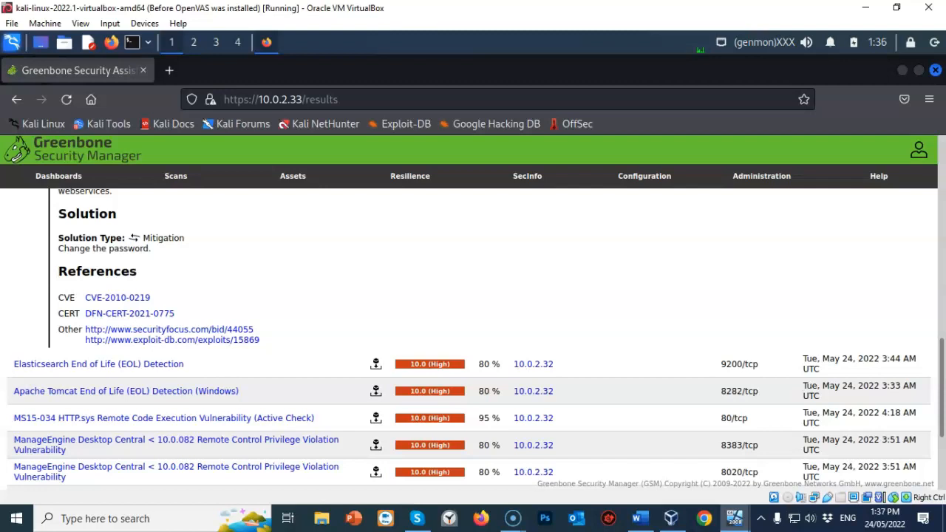
click(513, 518)
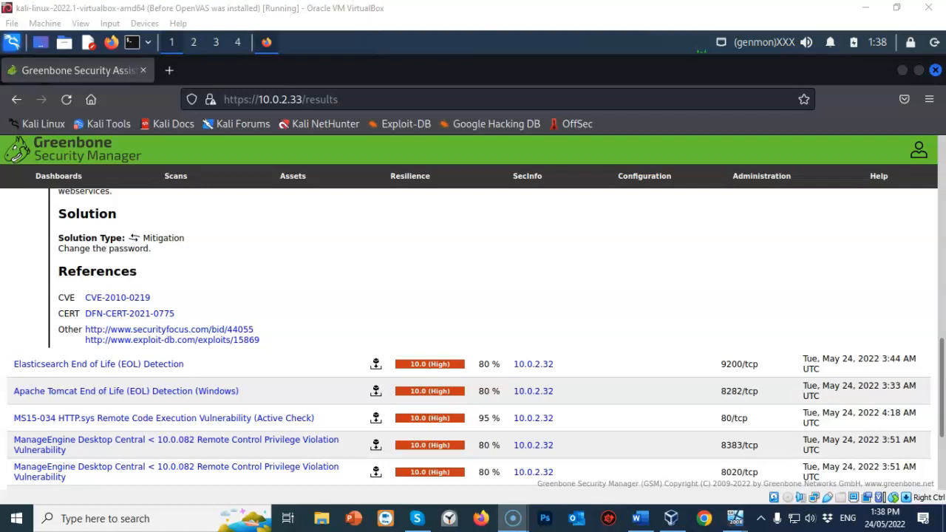
mouse_move(176, 177)
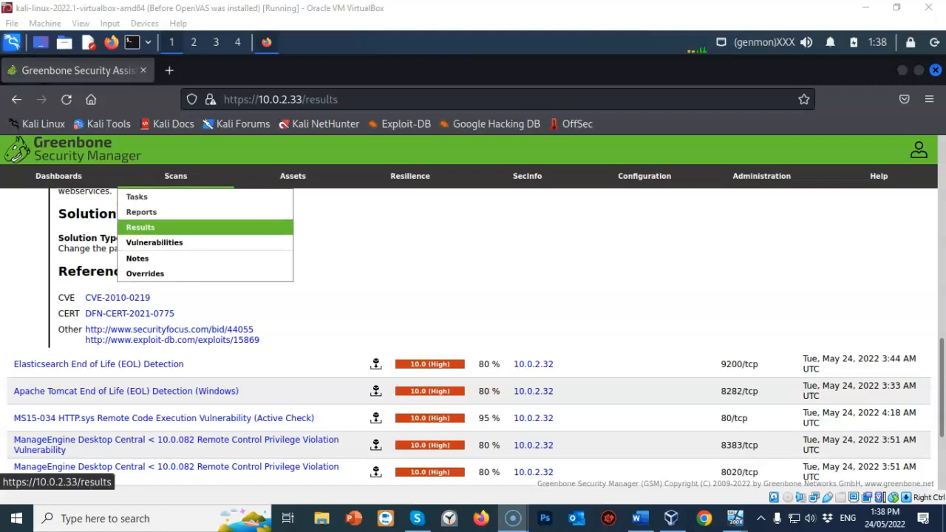
Open the finished Scan Metasploitable3 report from the Reports list by its date link.
click(141, 212)
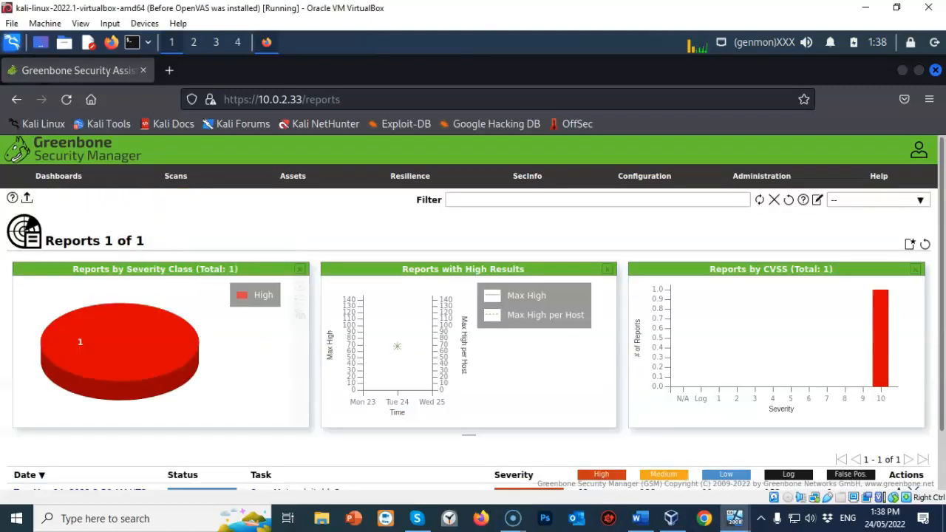
scroll(413, 362, down, 1)
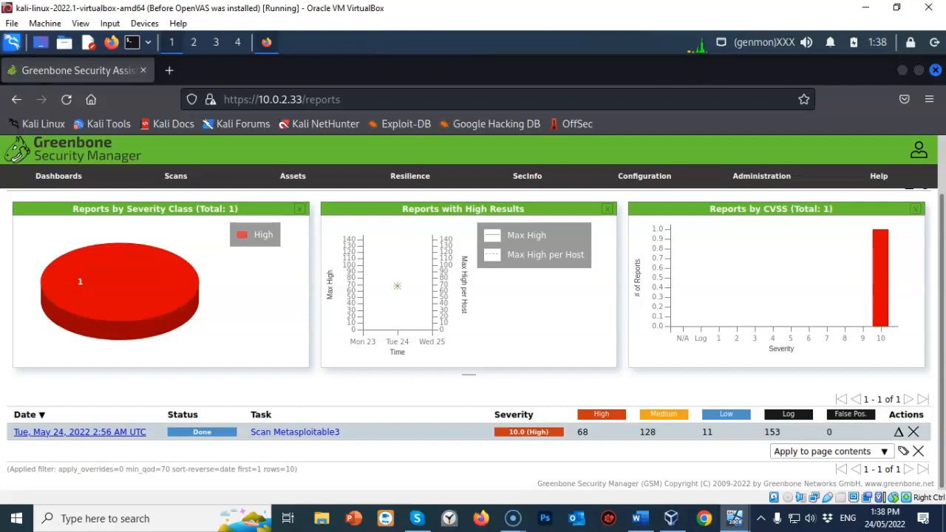
click(80, 431)
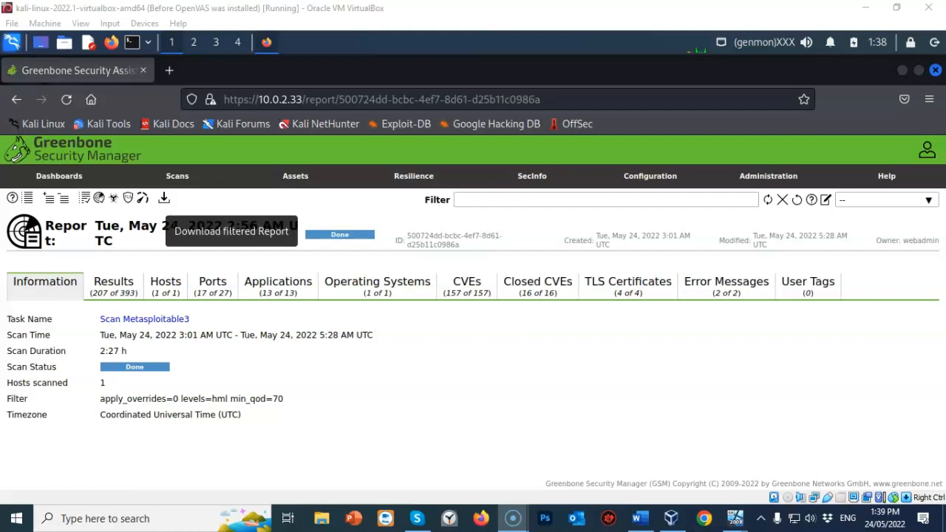
Download the filtered Scan Metasploitable3 report with PDF as the report format.
click(164, 198)
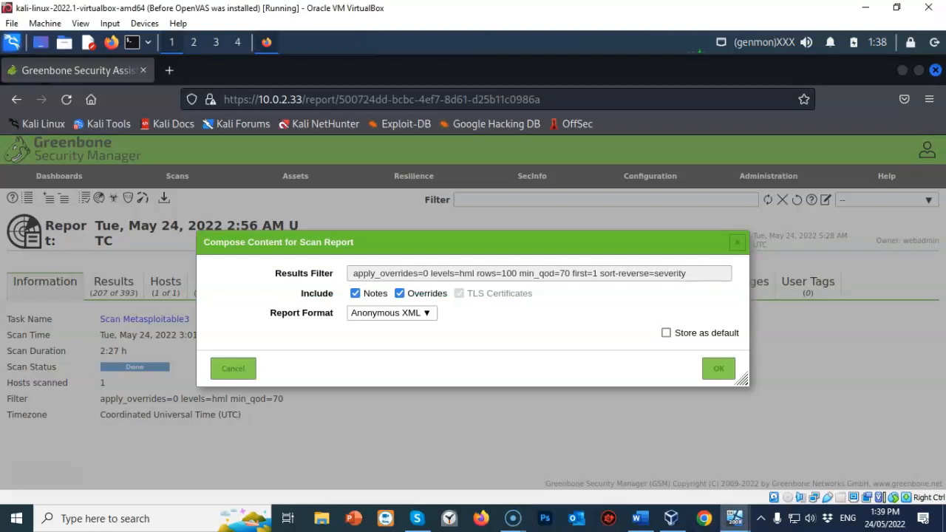
click(392, 313)
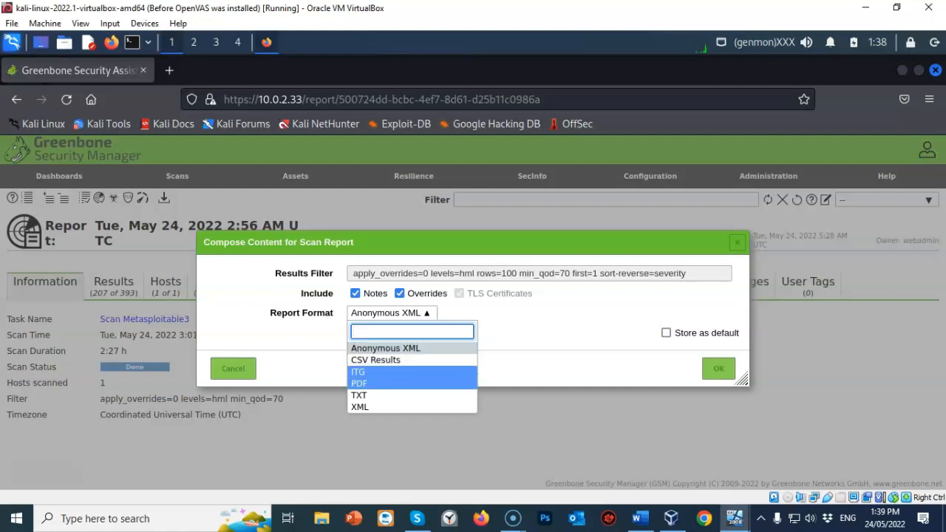
click(370, 383)
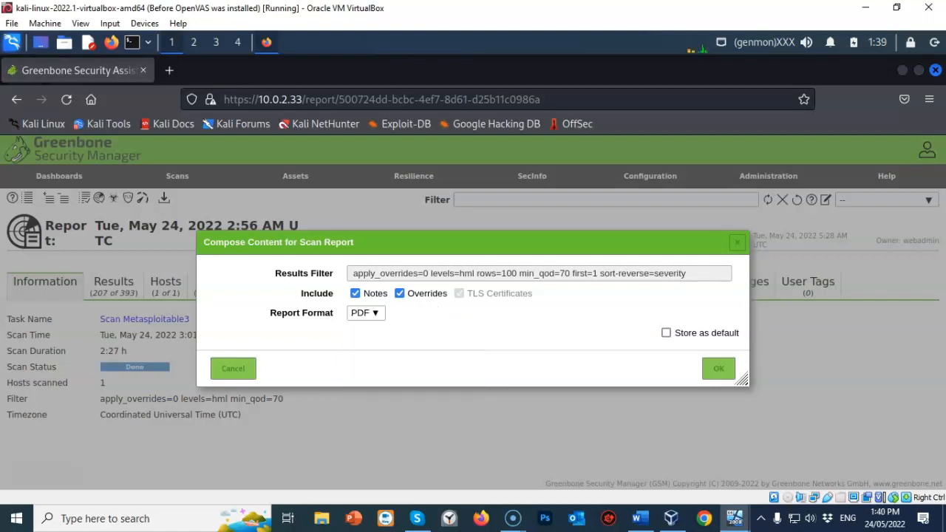
click(719, 368)
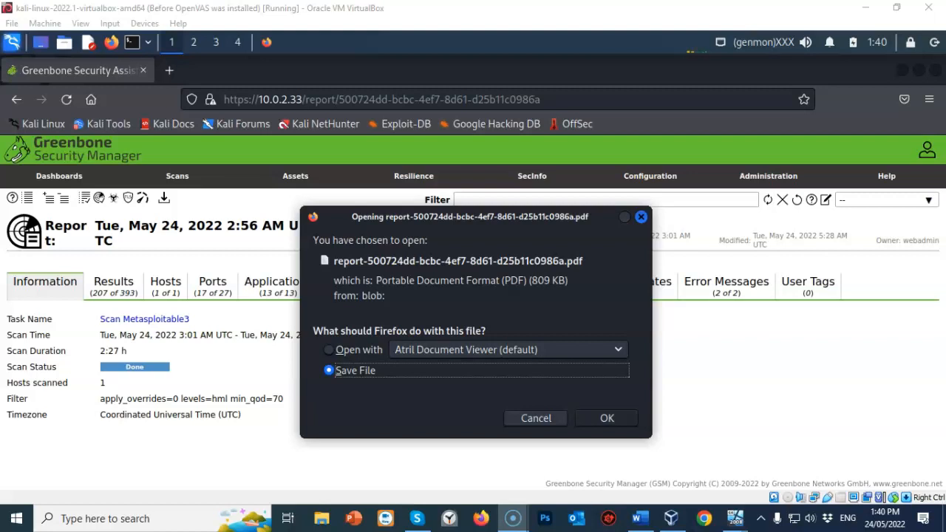
Save the report-500724dd PDF to /root/Downloads and view it in a new tab.
click(607, 418)
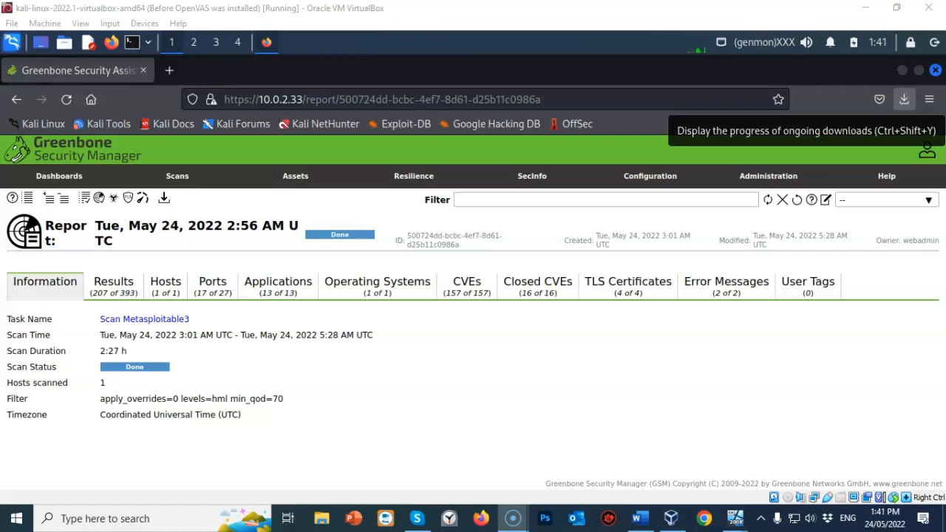
click(905, 99)
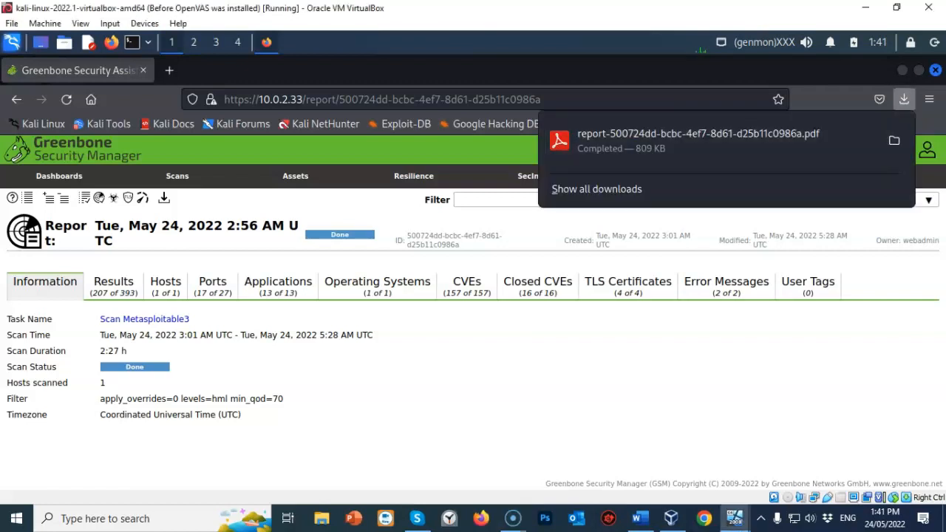
click(687, 140)
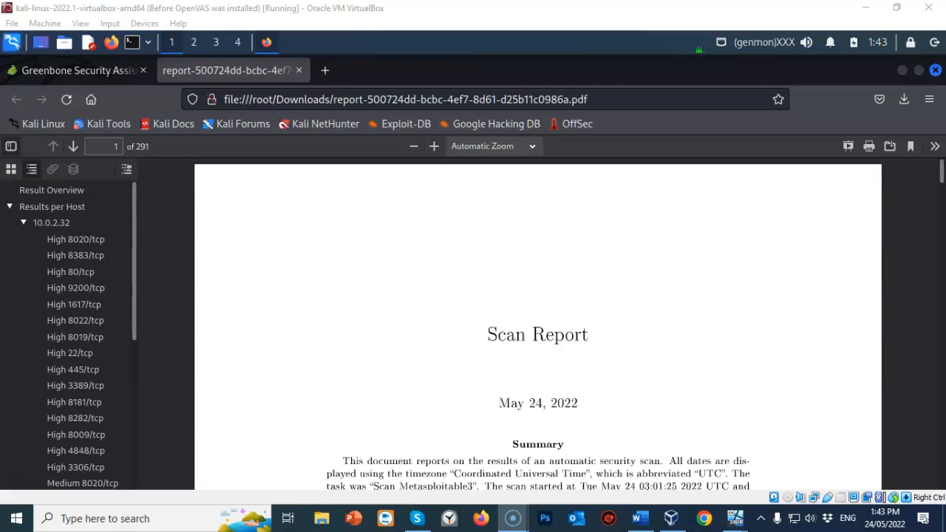
scroll(538, 325, down, 5)
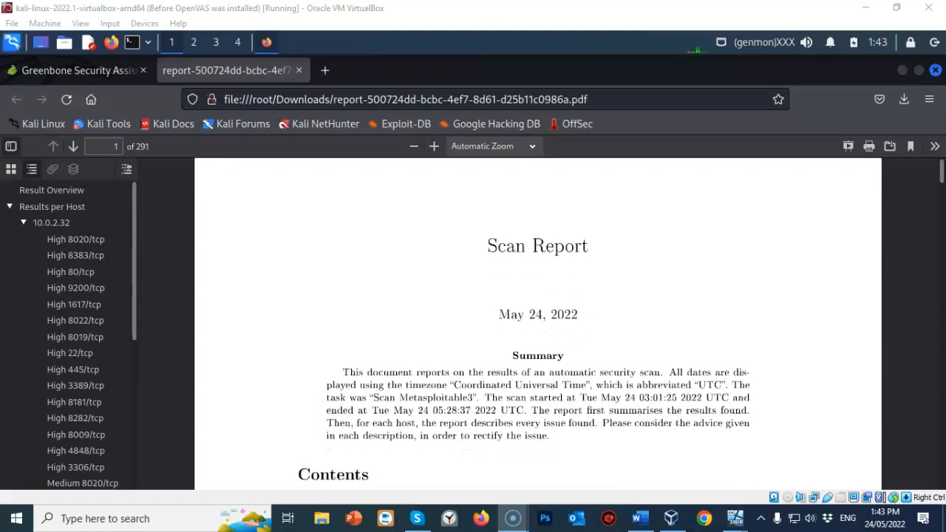
scroll(538, 326, down, 2)
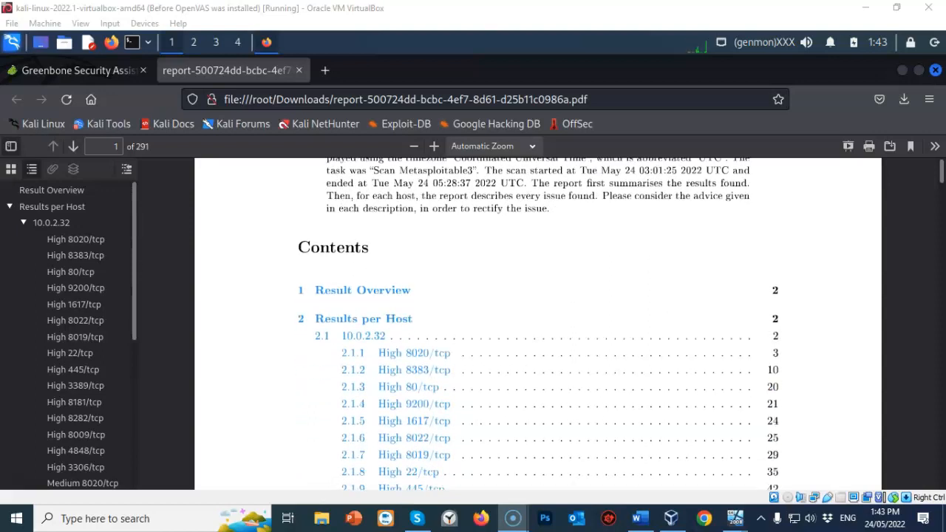
scroll(447, 462, down, 2)
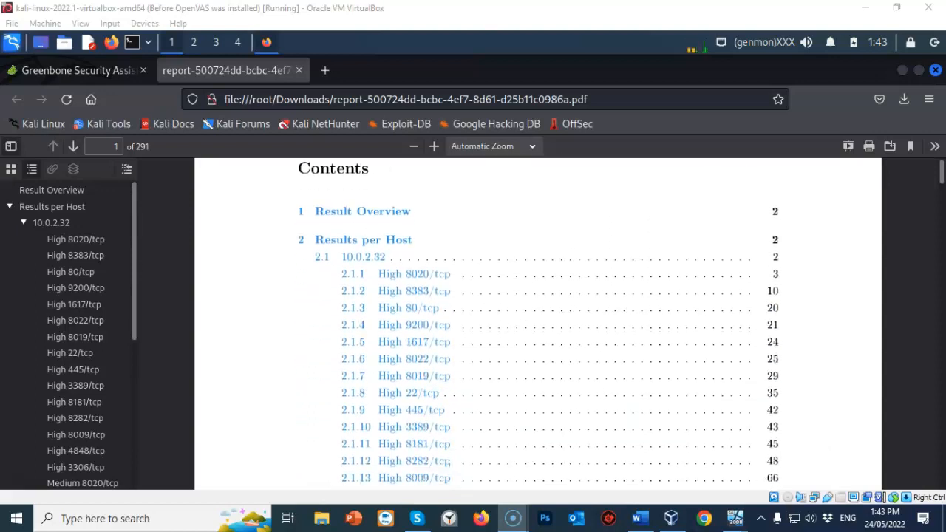